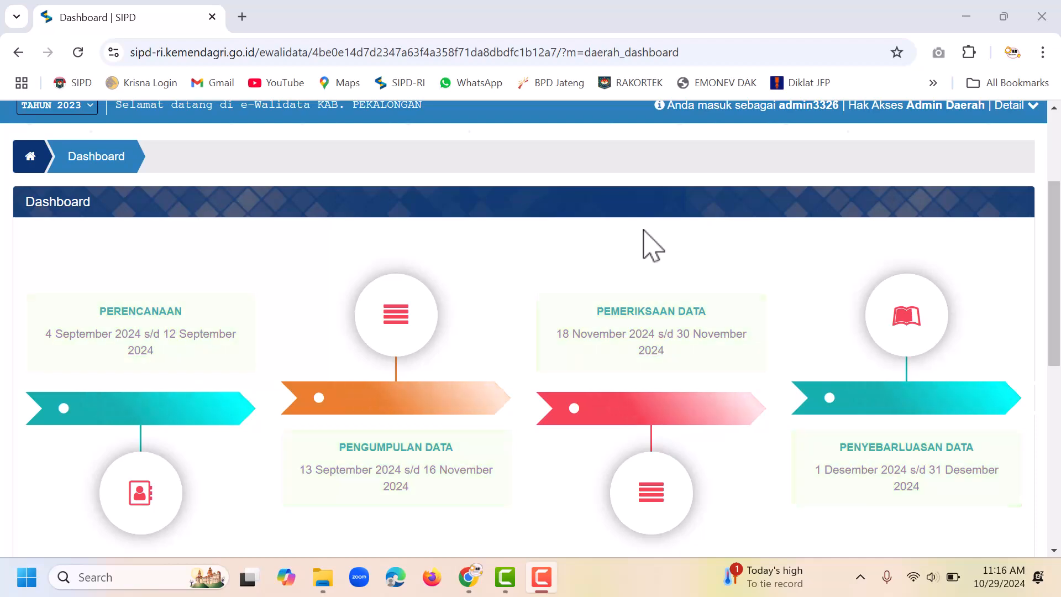
- Go to the e-Walidata login page at sipd-ri.kemendagri.go.id/ewalidata
scroll(655, 243, up, 1)
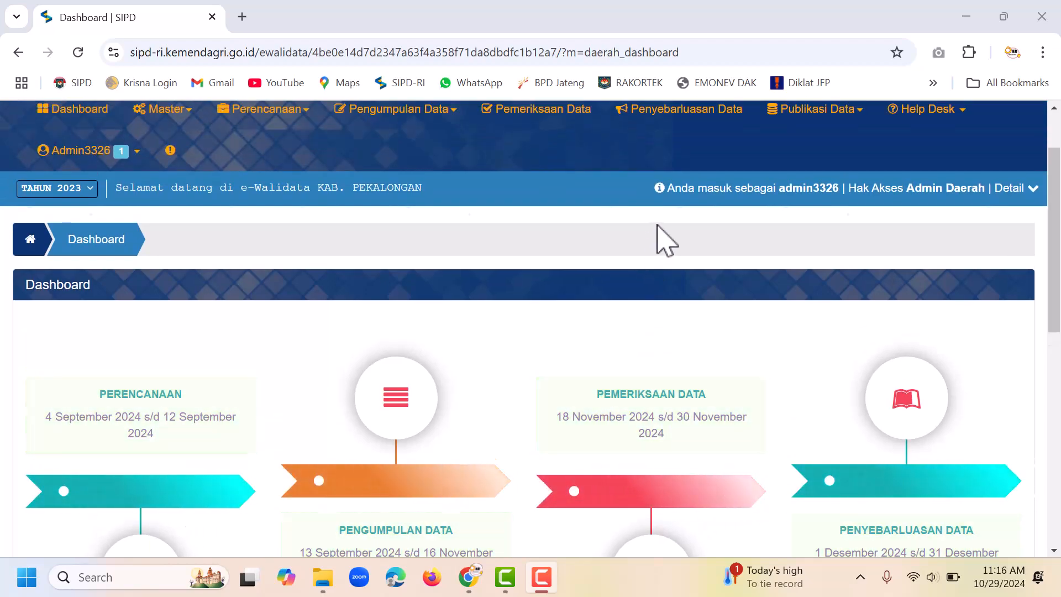
scroll(664, 243, up, 1)
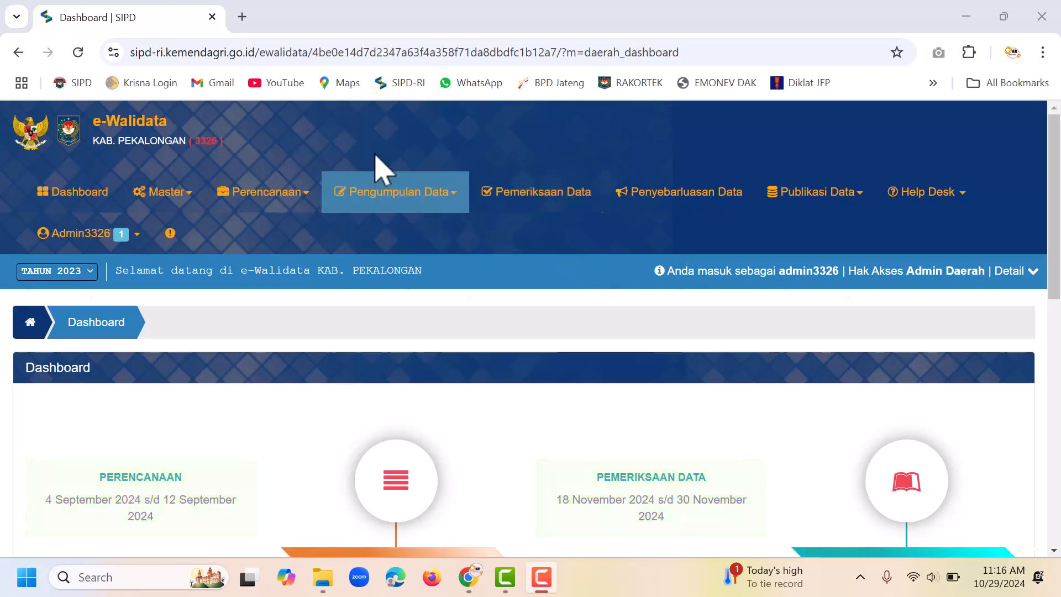
click(310, 52)
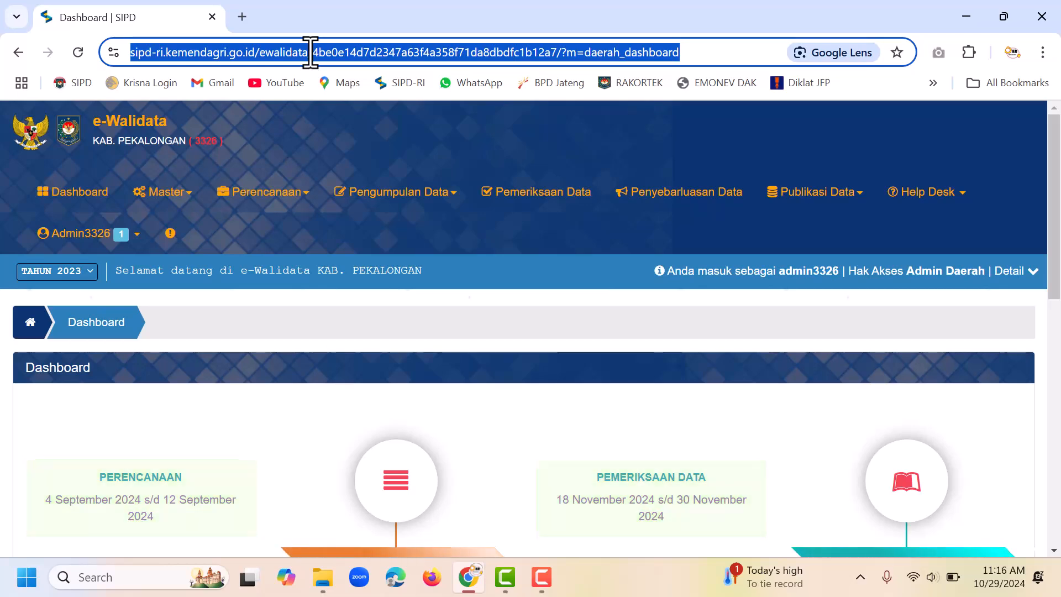
text(sipd-ri.kemendagri.go.id/ewalidata)
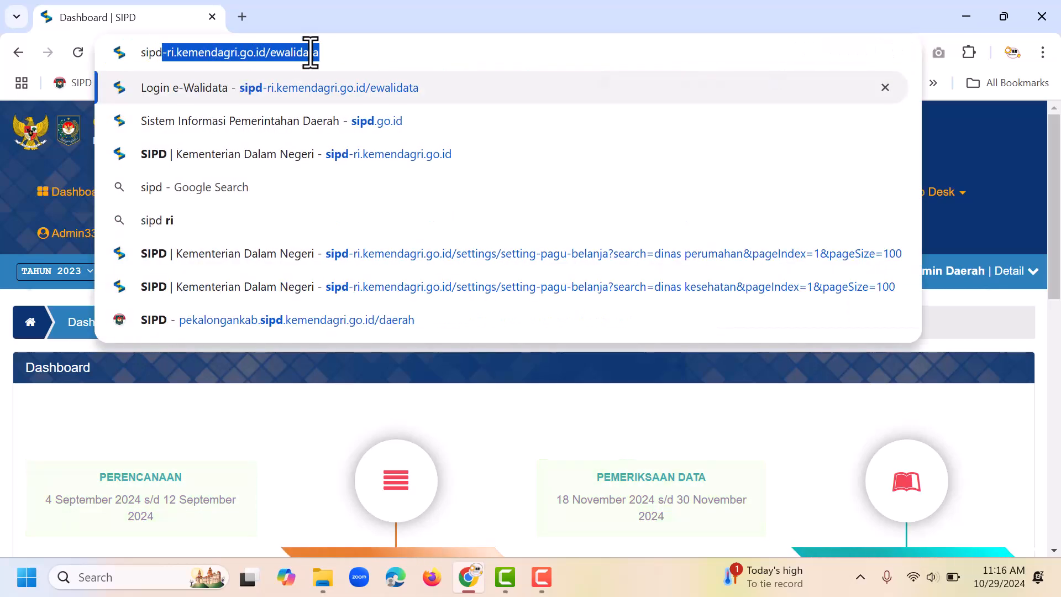
click(346, 56)
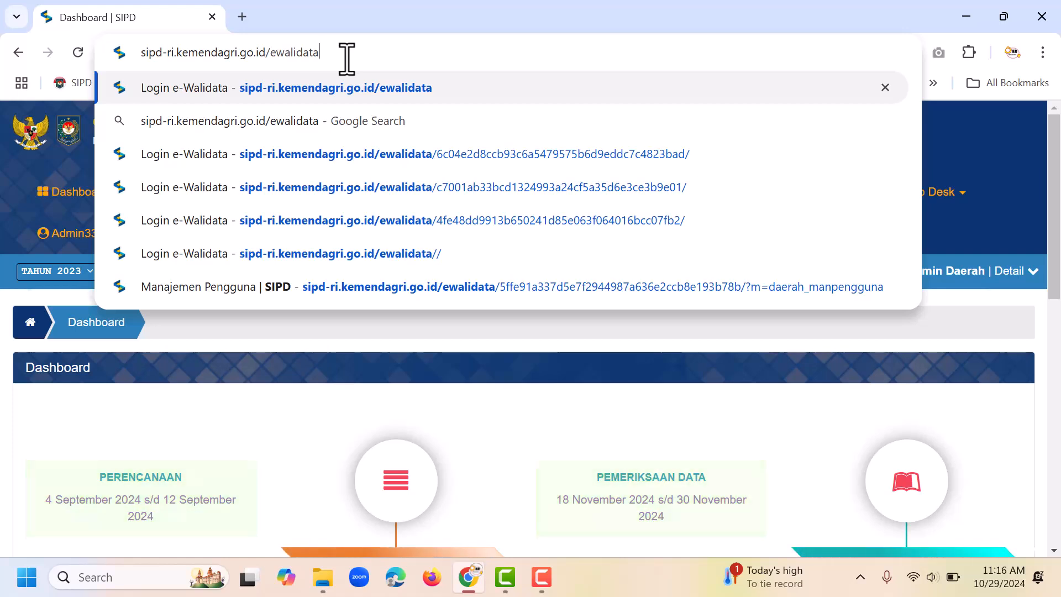
key(Return)
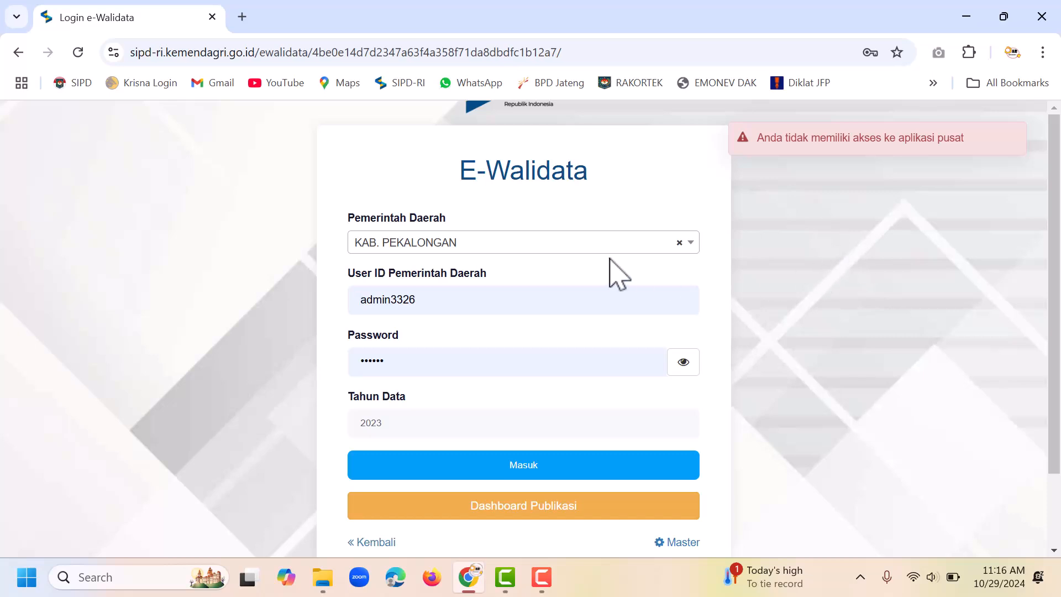
- Try to sign in to KAB. PEKALONGAN with the user ID Bapperida and its saved password
click(490, 244)
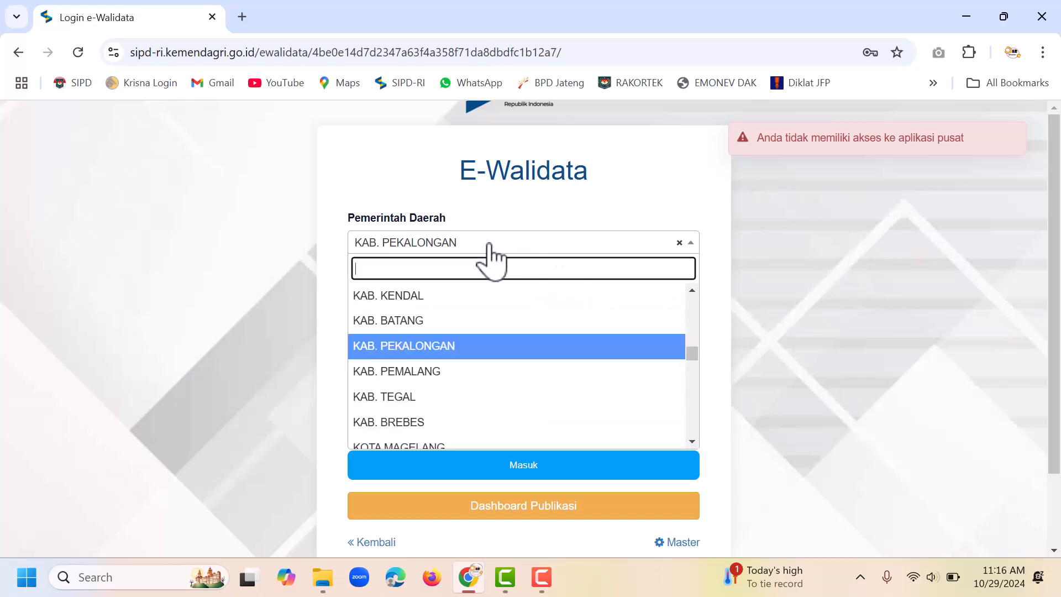
text(pekalo)
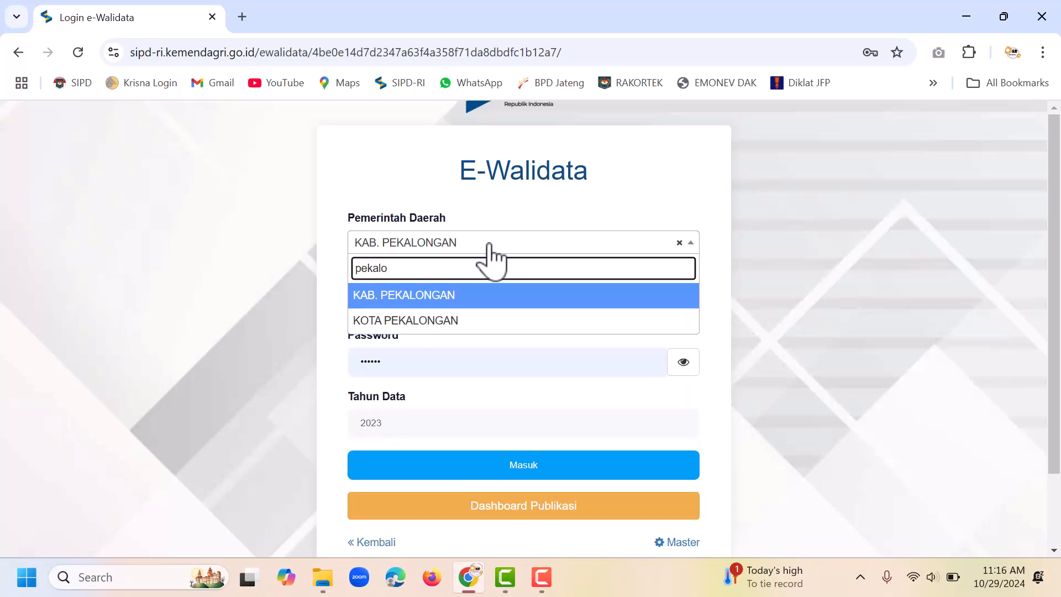
click(440, 302)
double_click(443, 304)
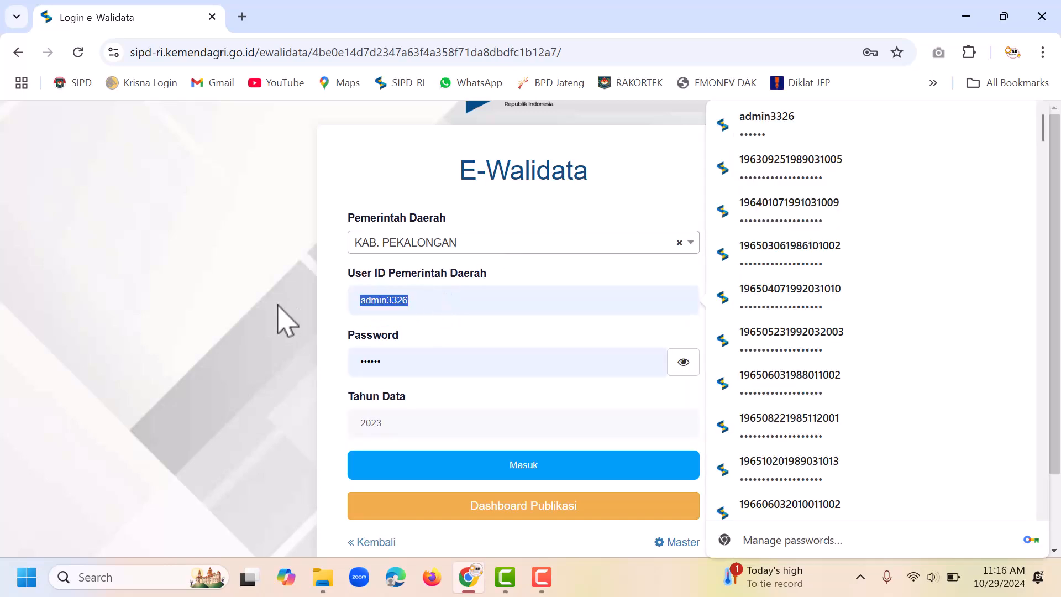
text(Bapperida)
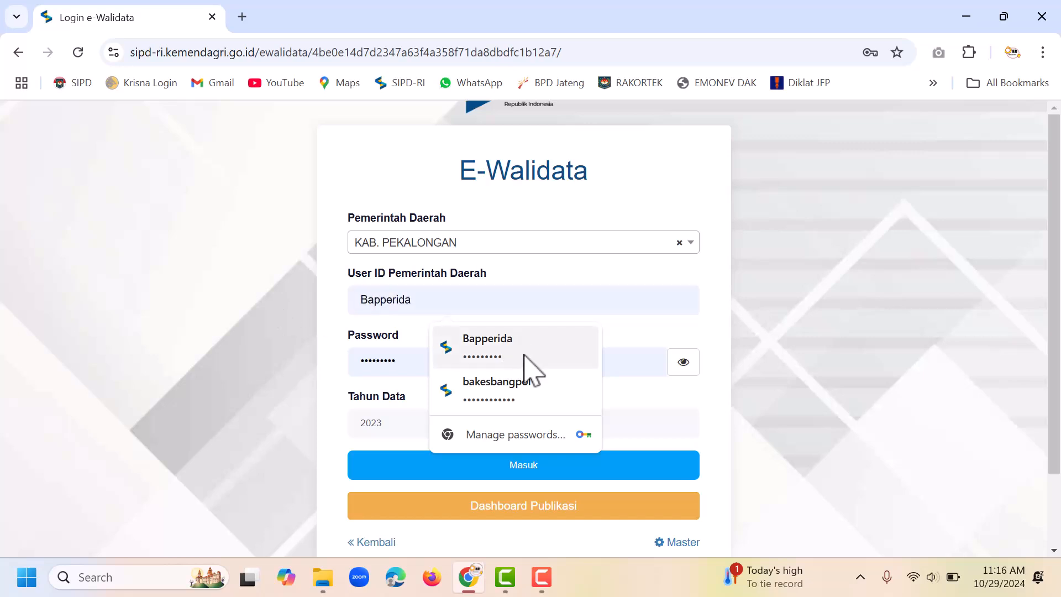
click(529, 359)
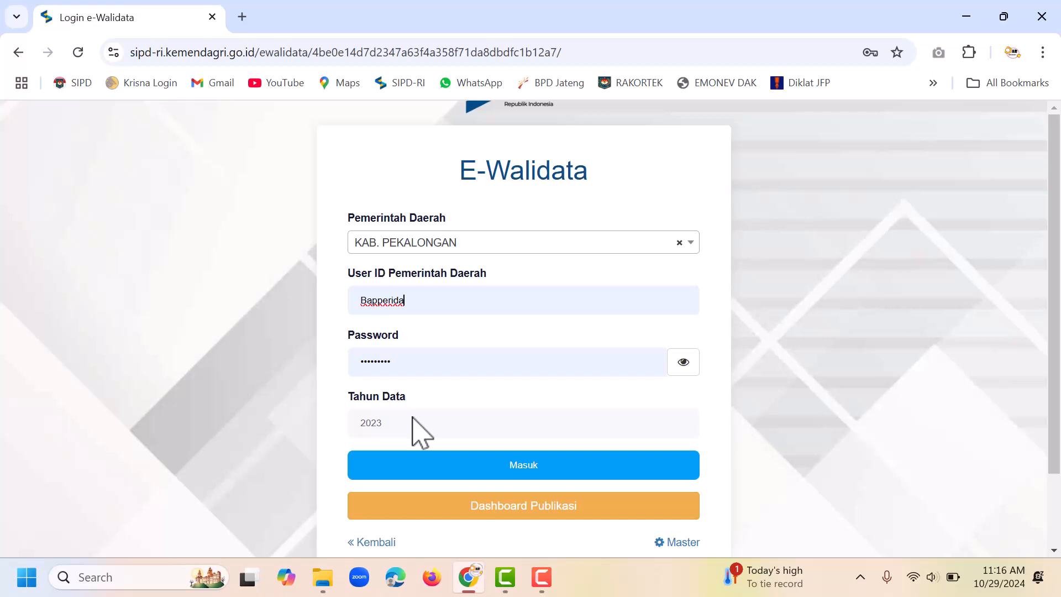
click(514, 468)
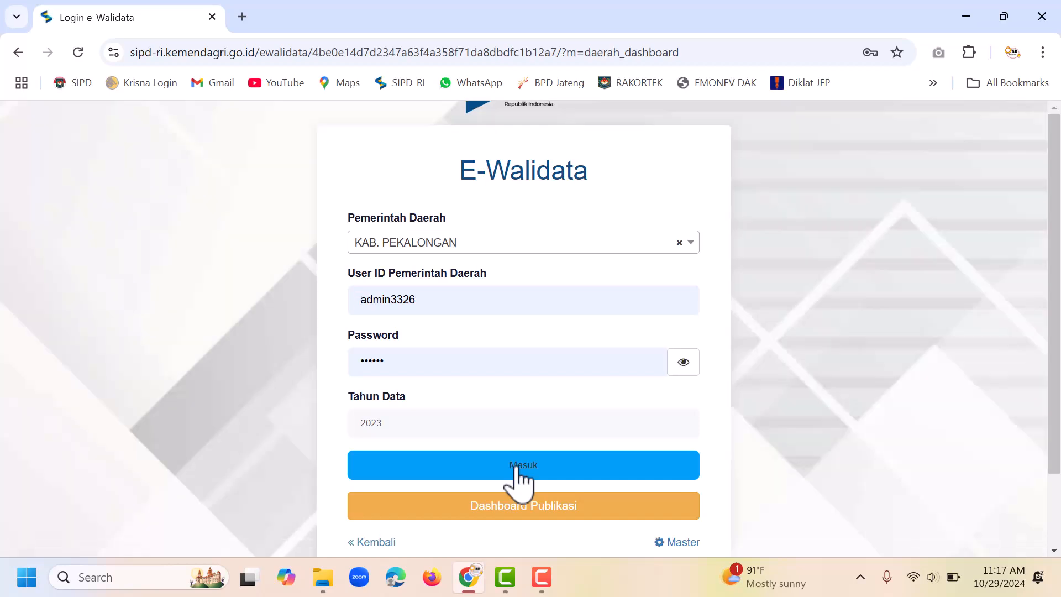
- Replace the login credentials with the user ID Bapperida and its saved password, and sign in
double_click(405, 300)
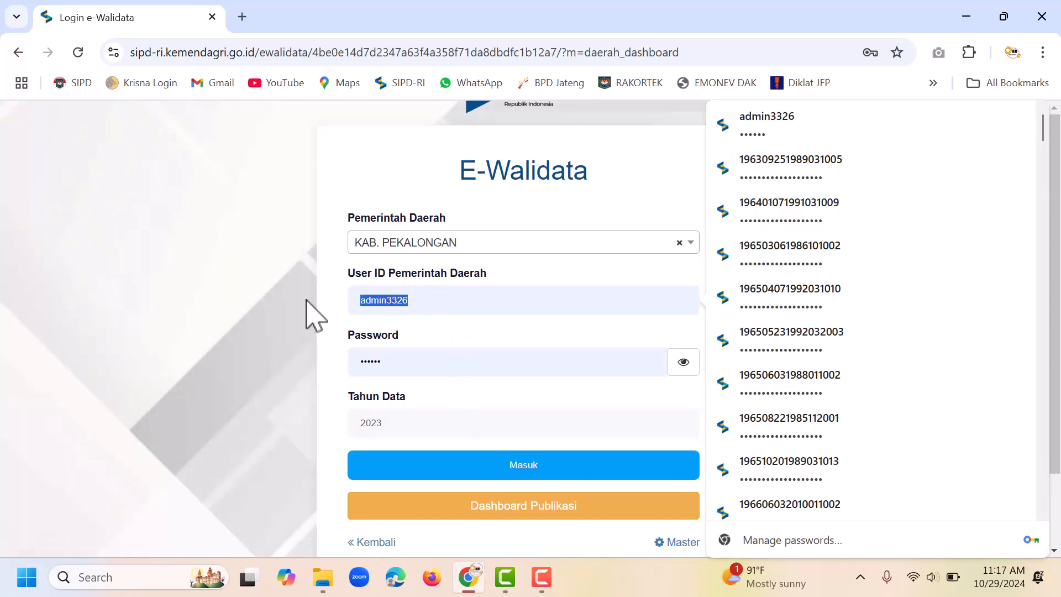
text(Bapperida)
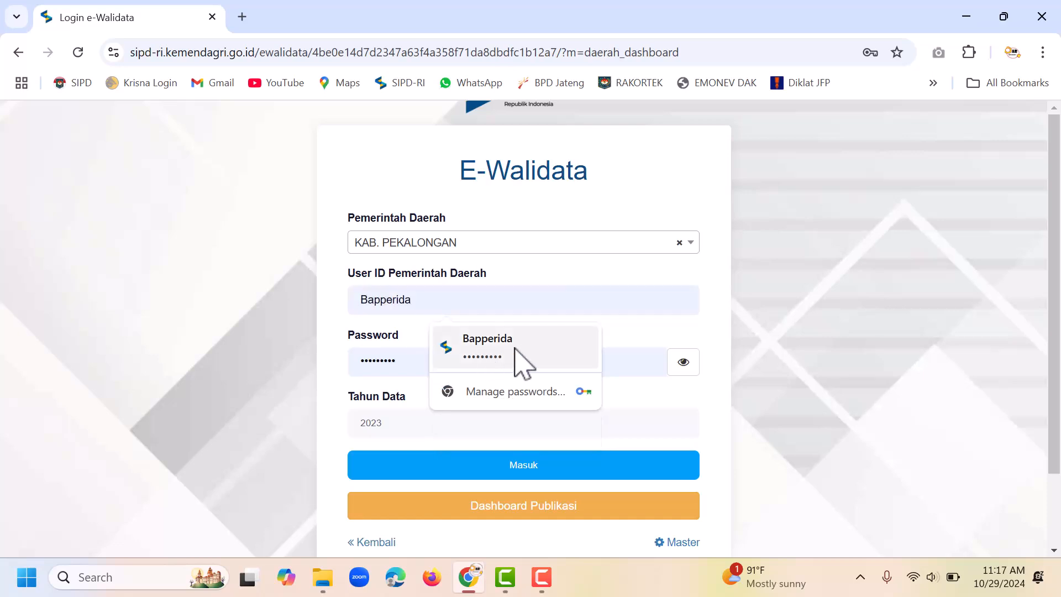
click(519, 362)
click(554, 465)
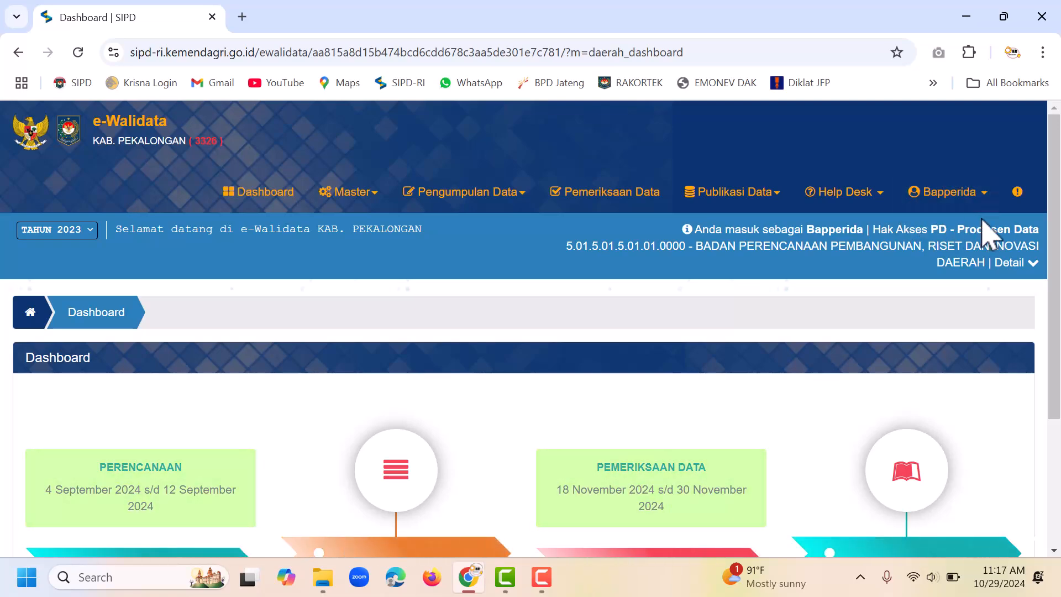
- Look over the dashboard schedule and open the Data SSD page under Pengumpulan Data
scroll(564, 332, down, 3)
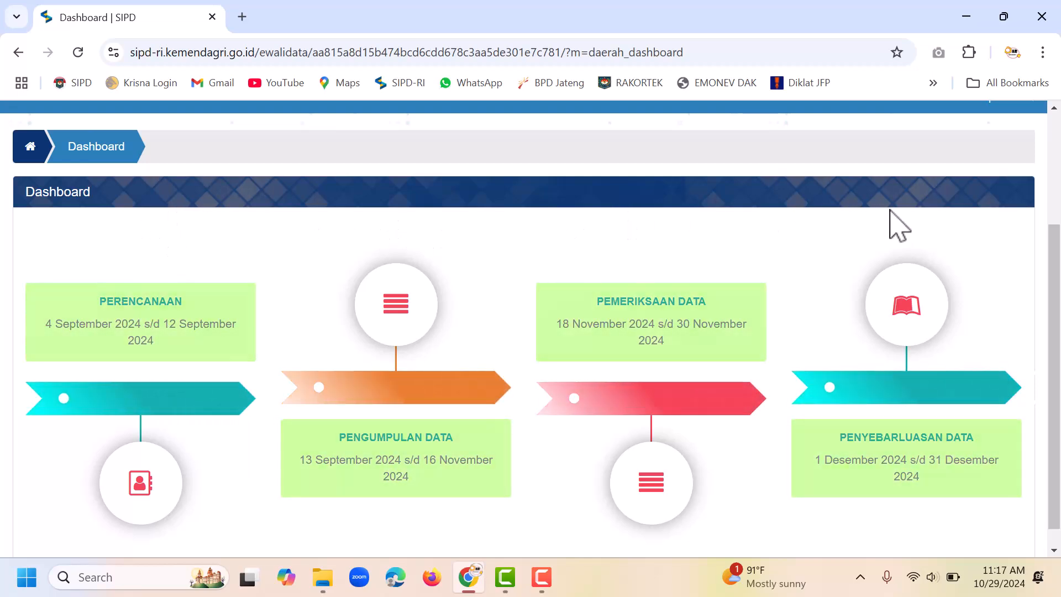
scroll(476, 236, up, 3)
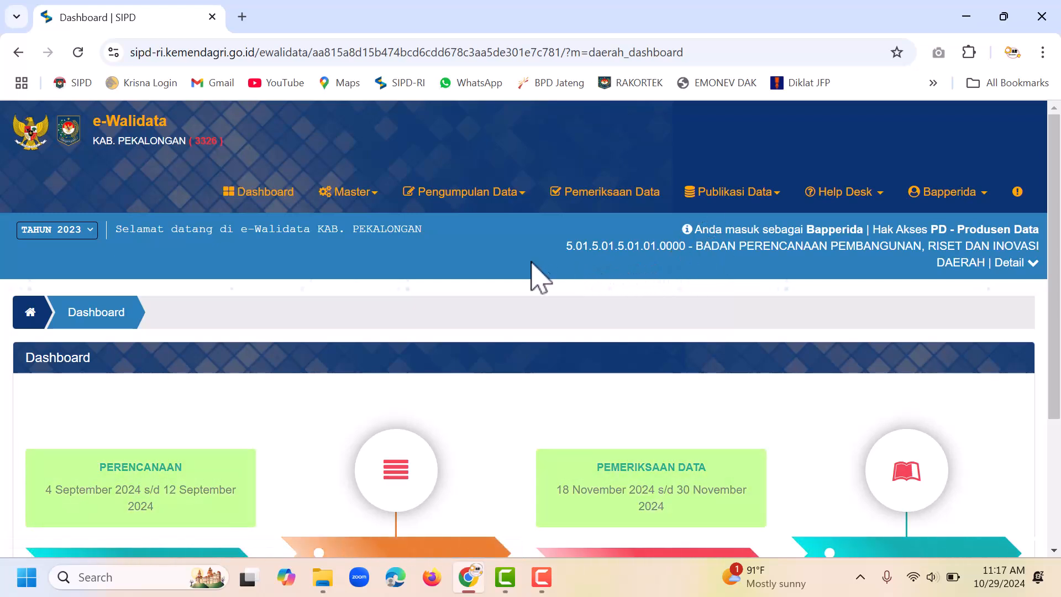
click(483, 203)
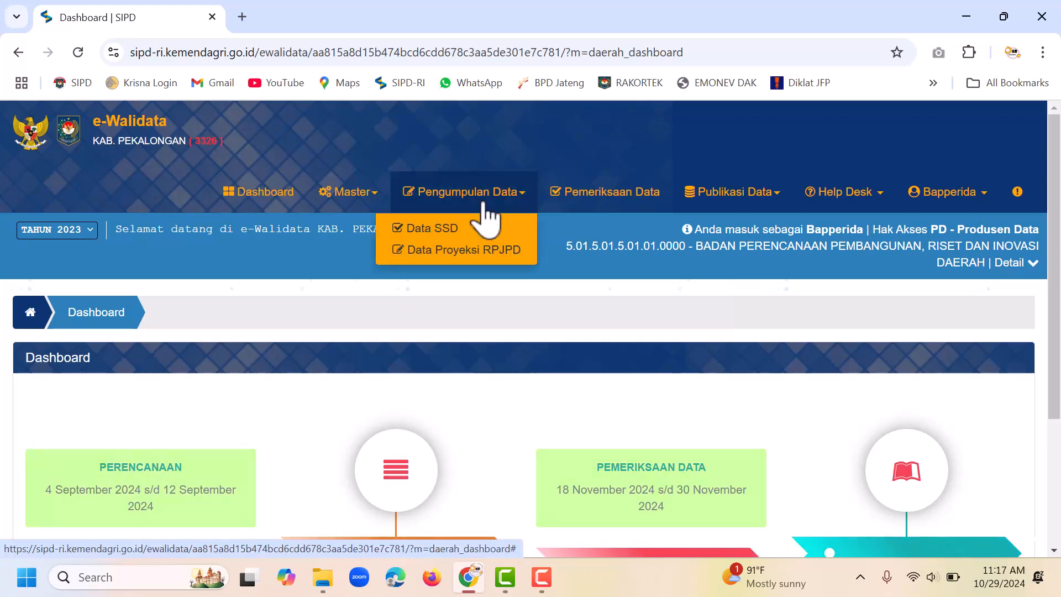
click(433, 229)
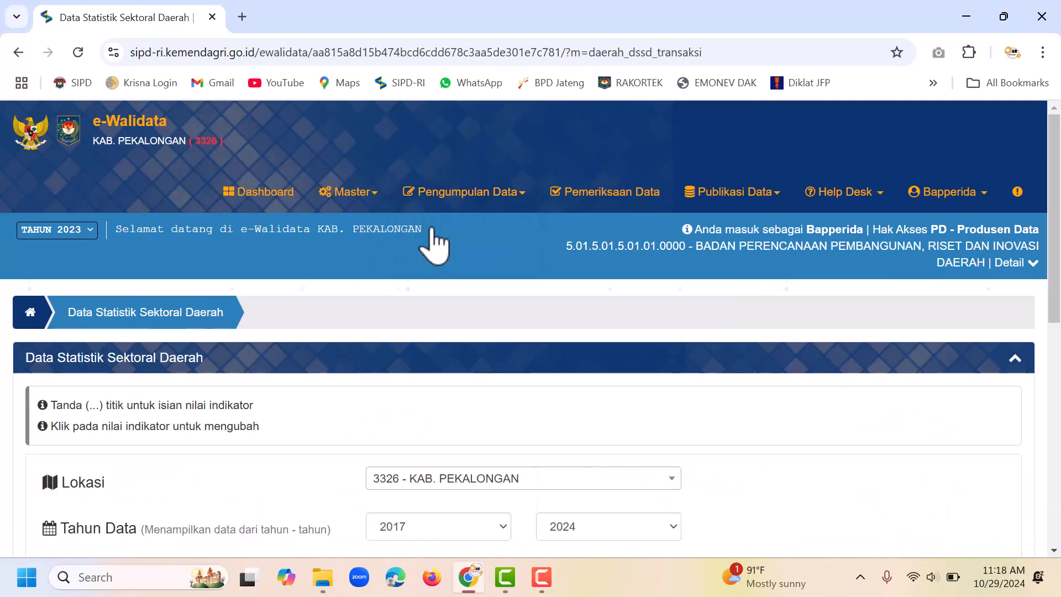
- Choose 3326 - KAB. PEKALONGAN as the Lokasi for the sectoral statistics data
scroll(436, 229, down, 1)
scroll(531, 339, down, 1)
click(539, 243)
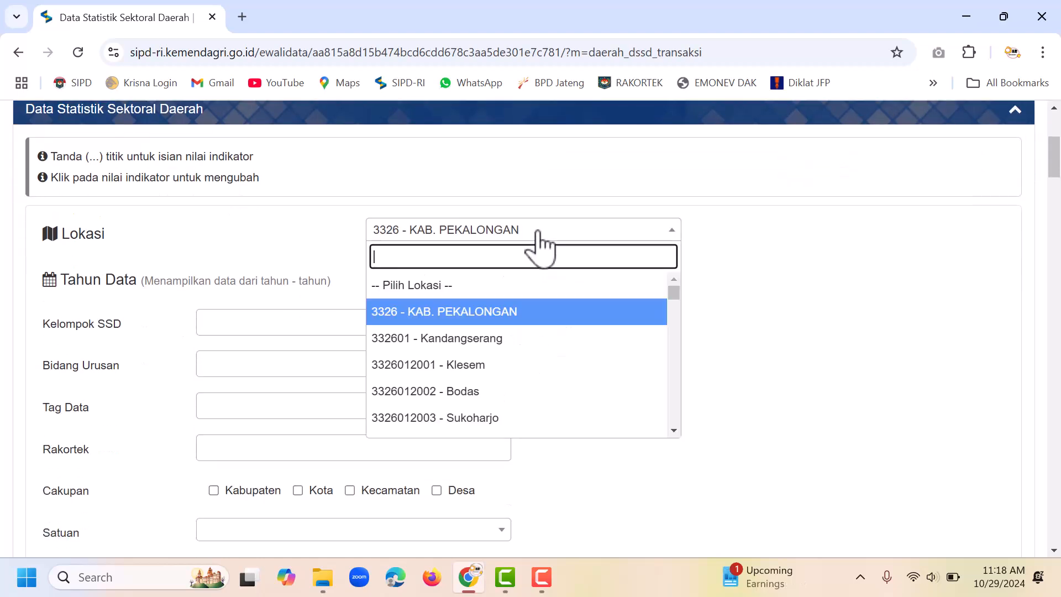
click(501, 312)
- Filter Bidang Urusan by 5.01 - PERENCANAAN and 5.05 - PENELITIAN DAN PENGEMBANGAN and display the matching data
scroll(826, 318, down, 1)
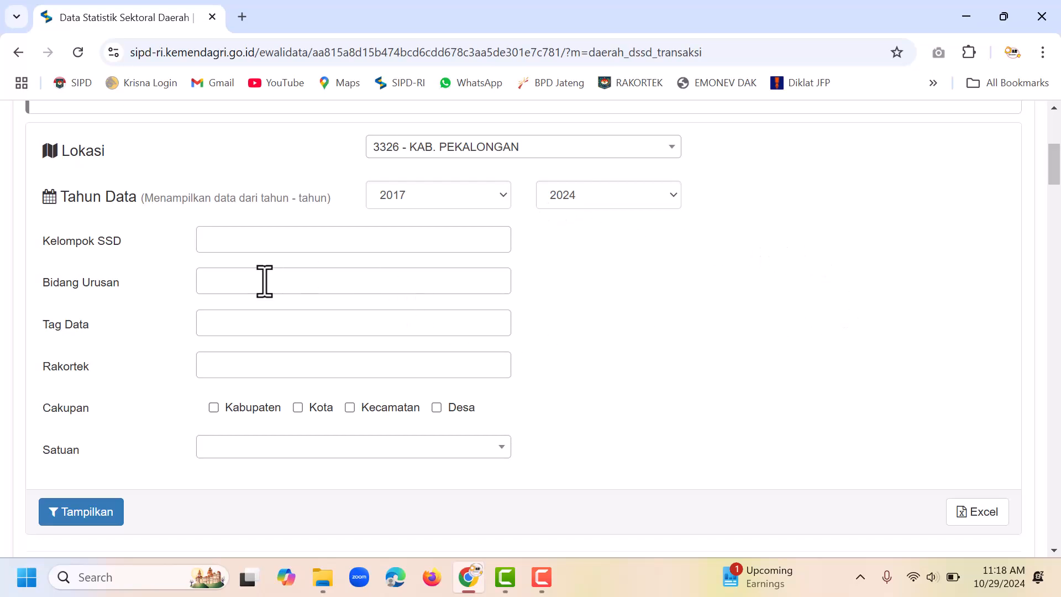
click(220, 283)
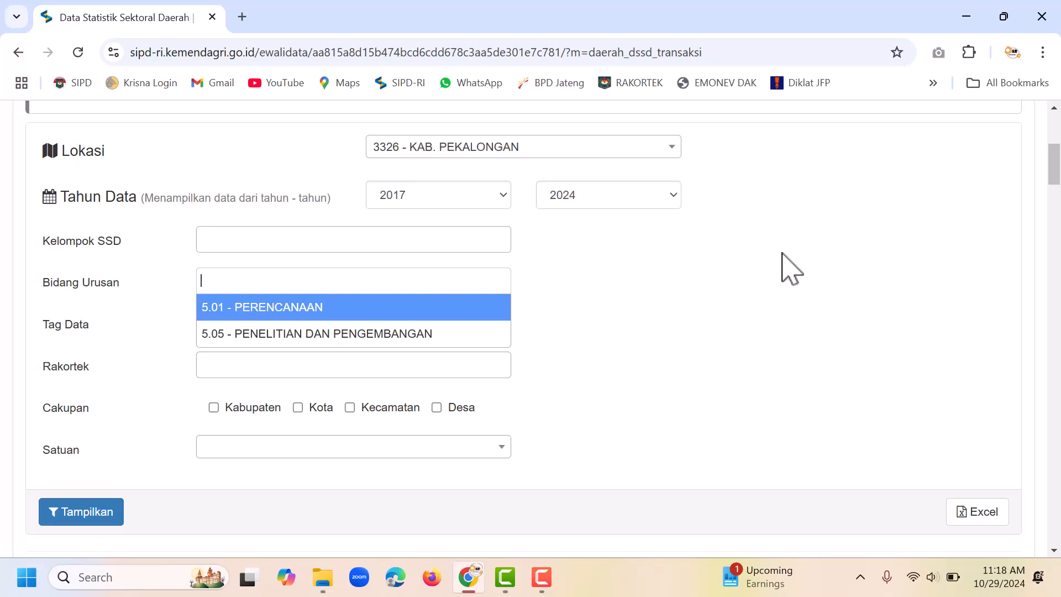
click(264, 305)
click(398, 280)
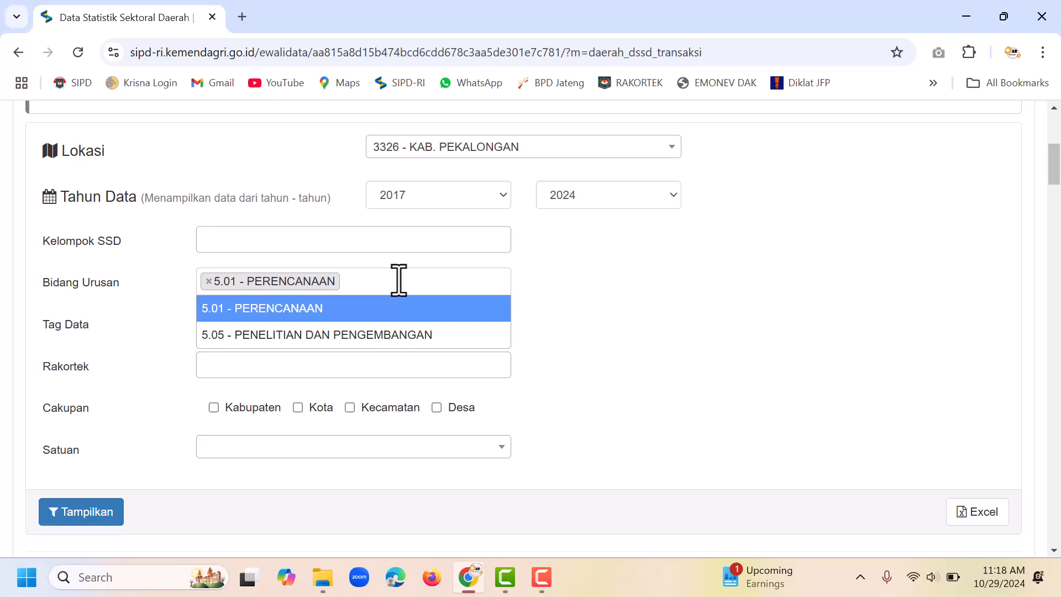
click(349, 335)
scroll(648, 348, down, 3)
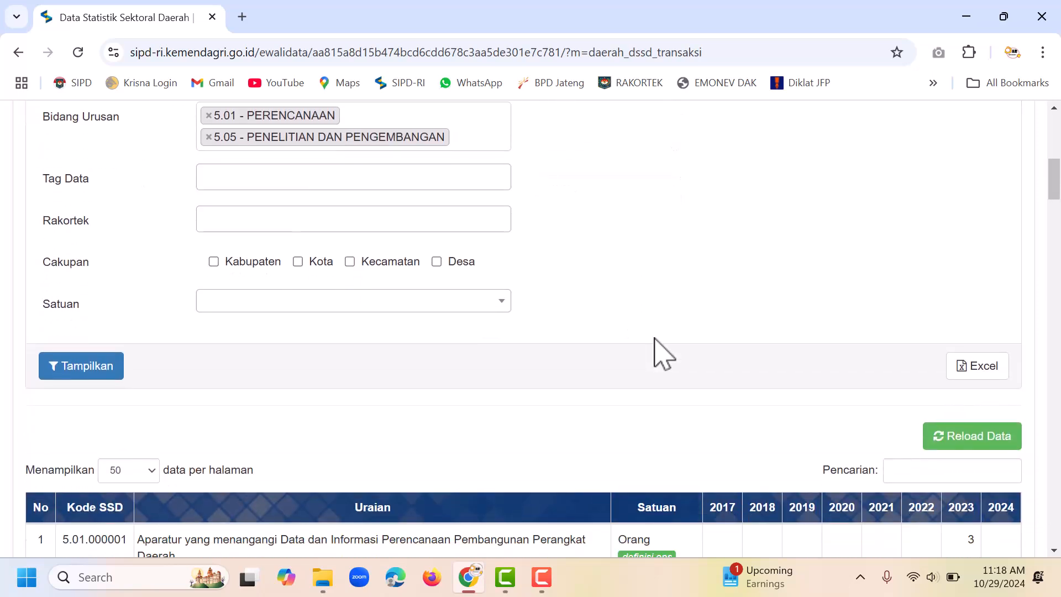
click(86, 372)
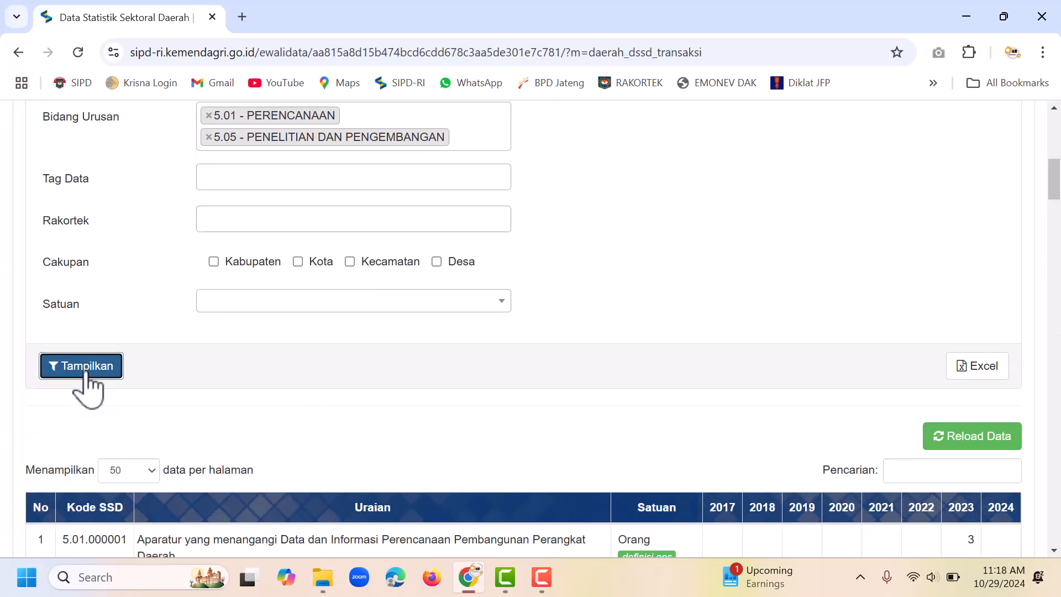
- Set the indicator table to show 100 entries per page
scroll(149, 376, down, 3)
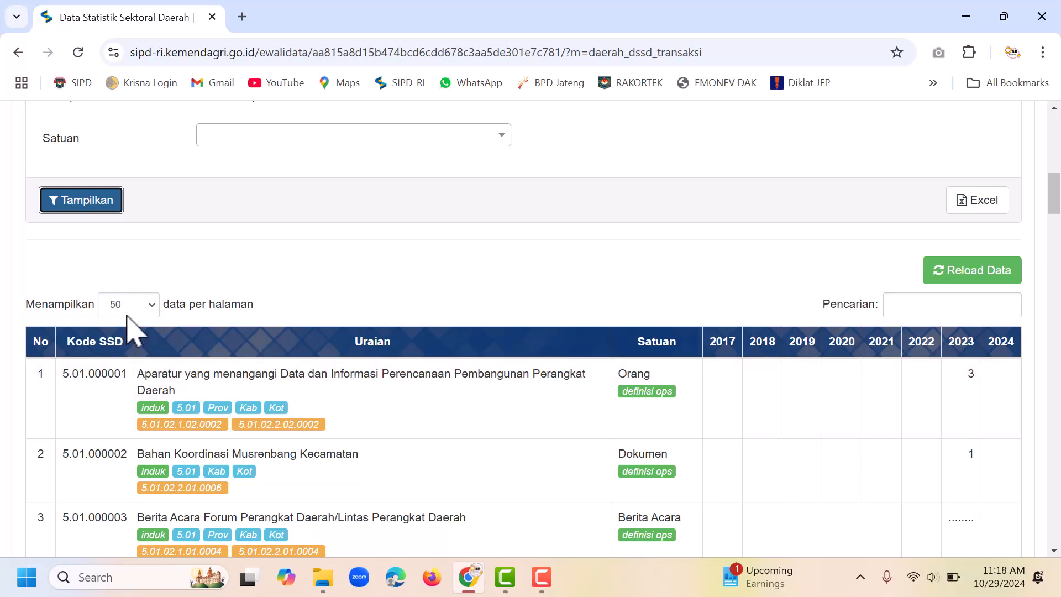
click(146, 308)
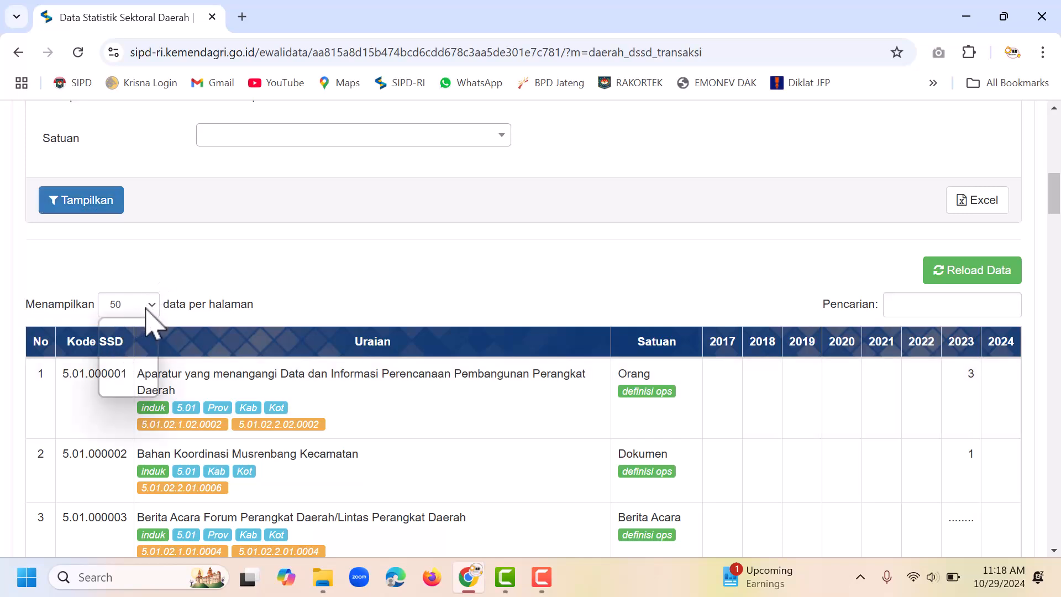
click(122, 386)
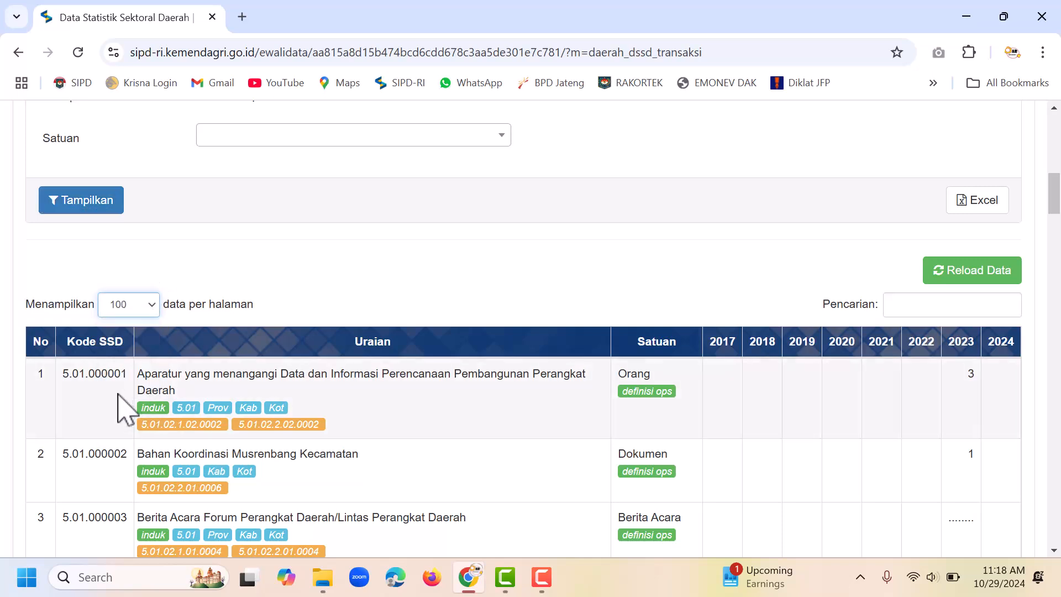
- Examine the filtered indicators and their 2023 values through to the end of the table's first page
scroll(118, 403, down, 4)
scroll(119, 395, up, 4)
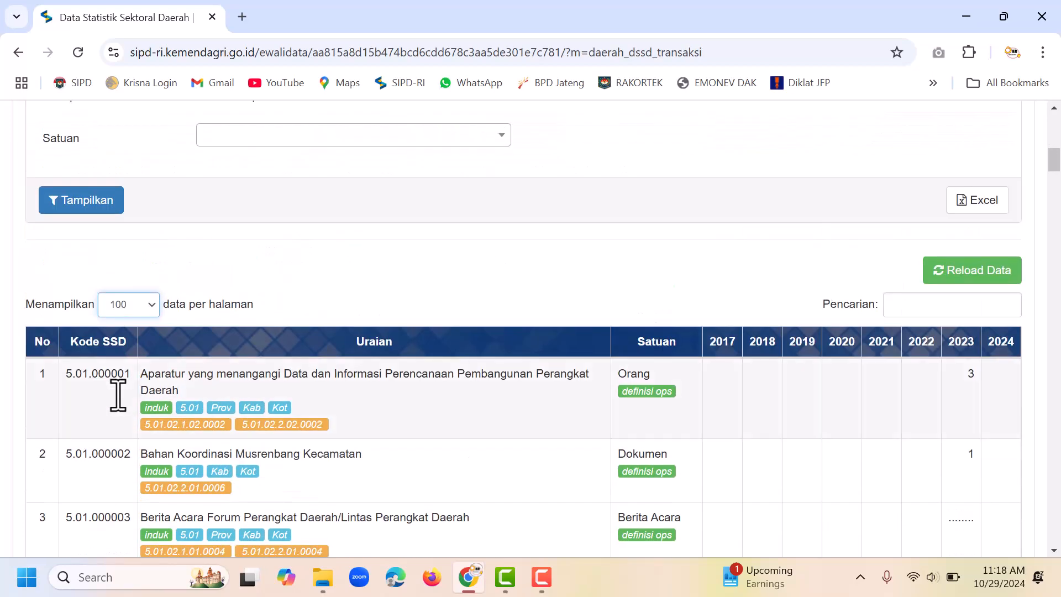
scroll(118, 395, up, 4)
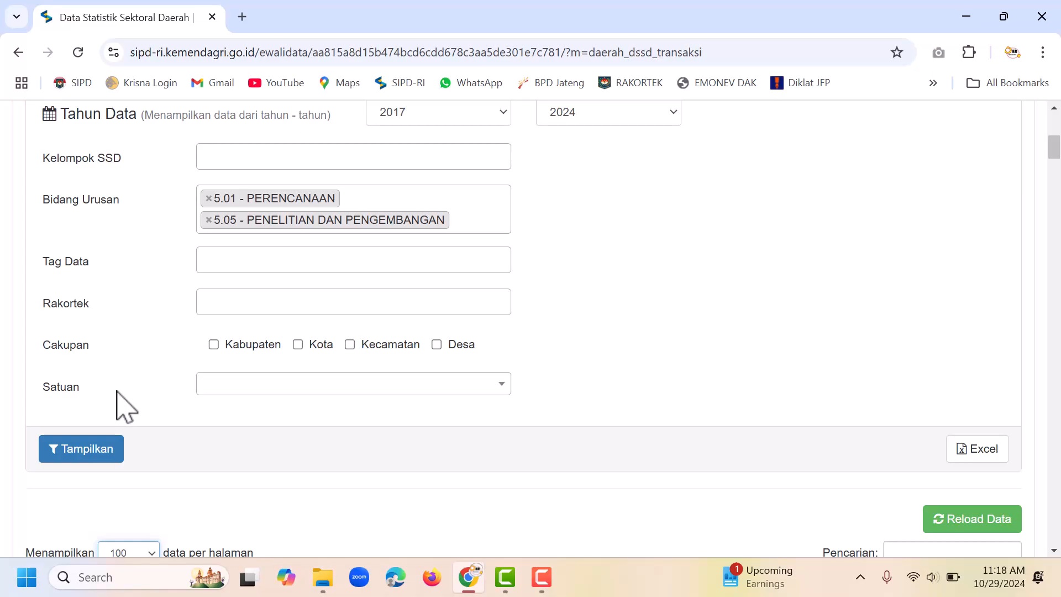
scroll(142, 403, down, 8)
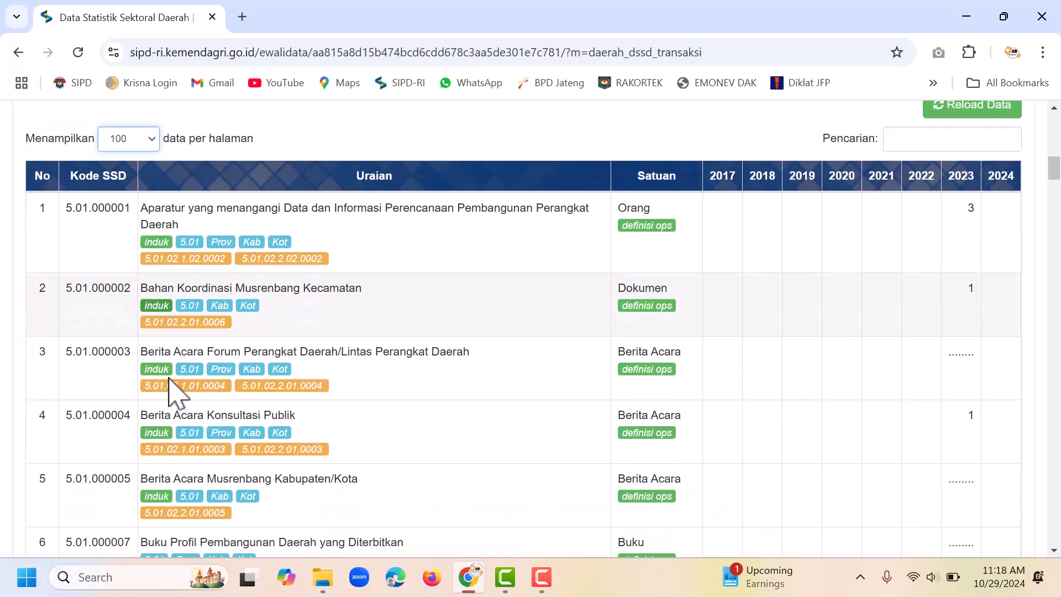
scroll(154, 364, down, 20)
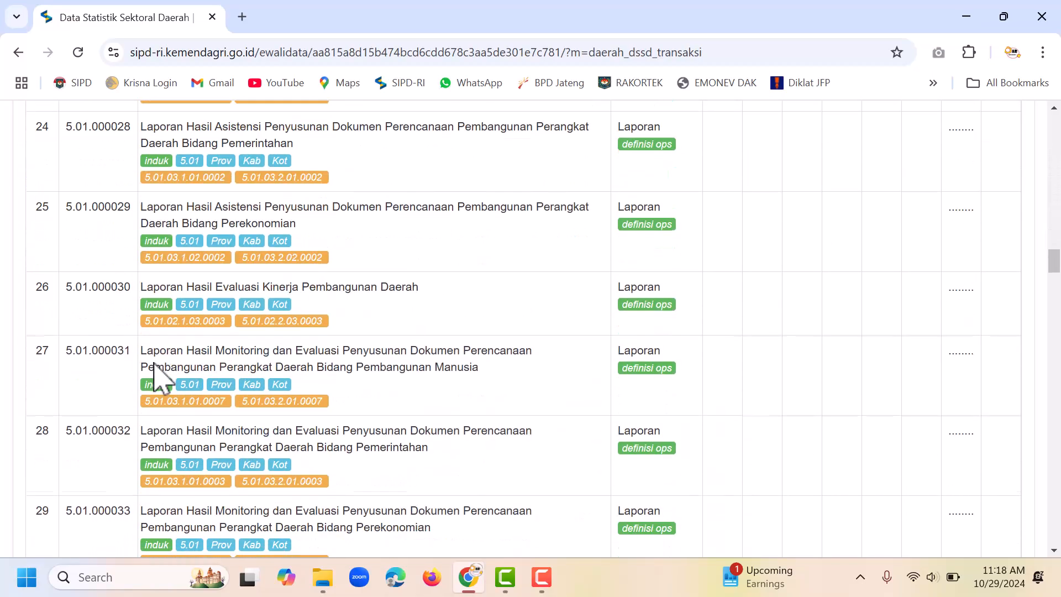
scroll(155, 364, down, 20)
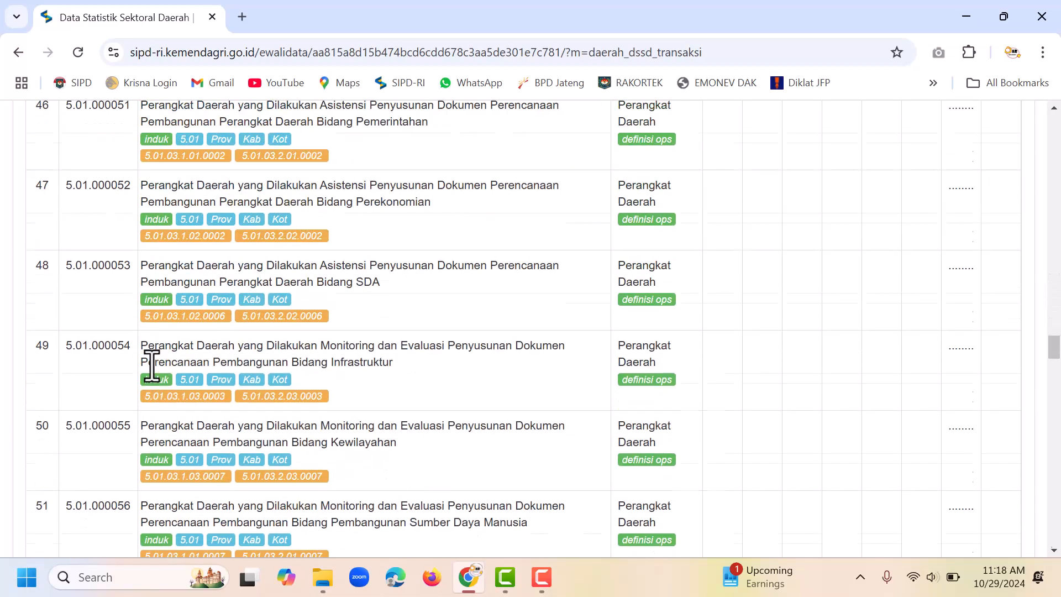
scroll(155, 381, down, 20)
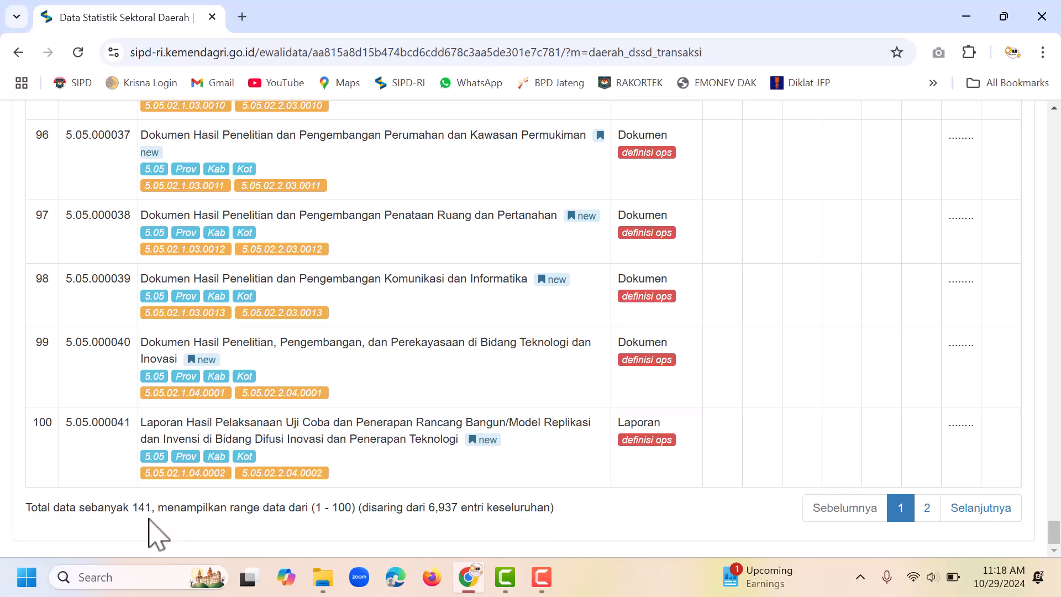
scroll(719, 422, up, 20)
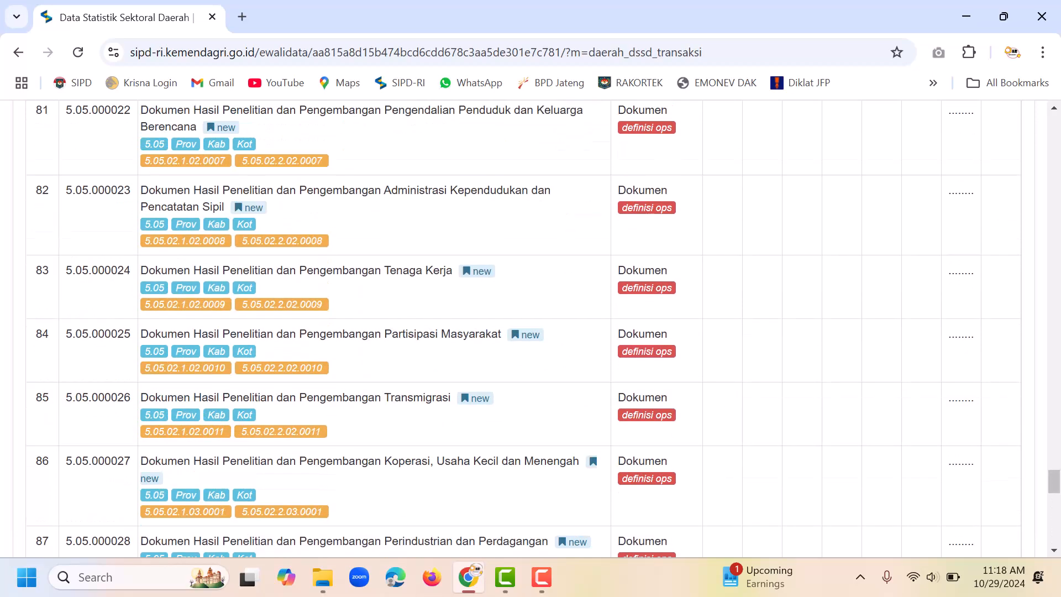
- Enter 4 as the 2023 value of indicator 5.01.000003, Berita Acara Forum Perangkat Daerah/Lintas Perangkat Daerah, and correct it to 6
drag(1050, 488, 1055, 135)
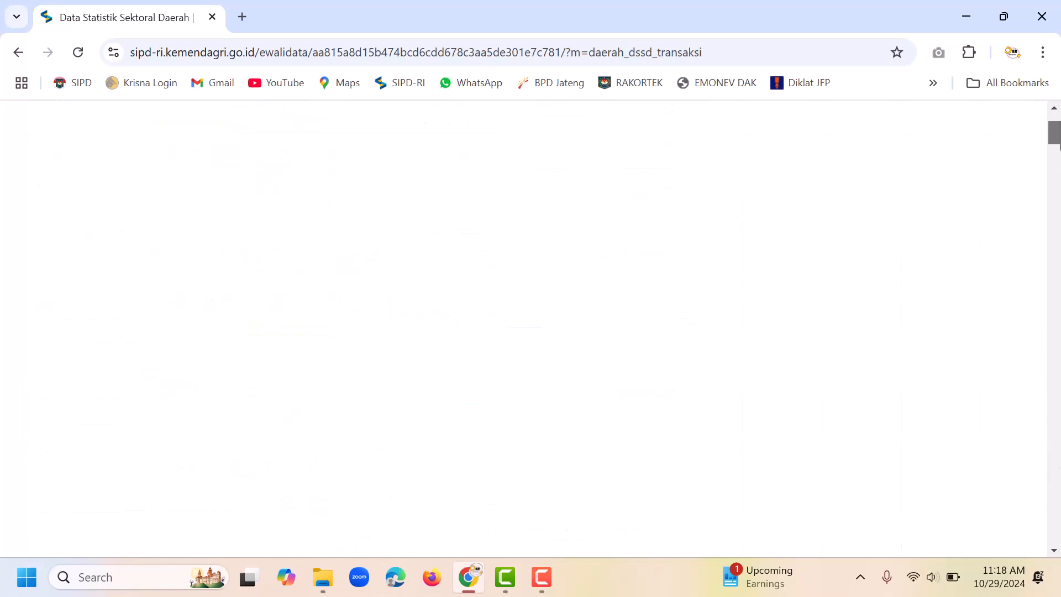
scroll(868, 385, down, 14)
scroll(868, 382, down, 5)
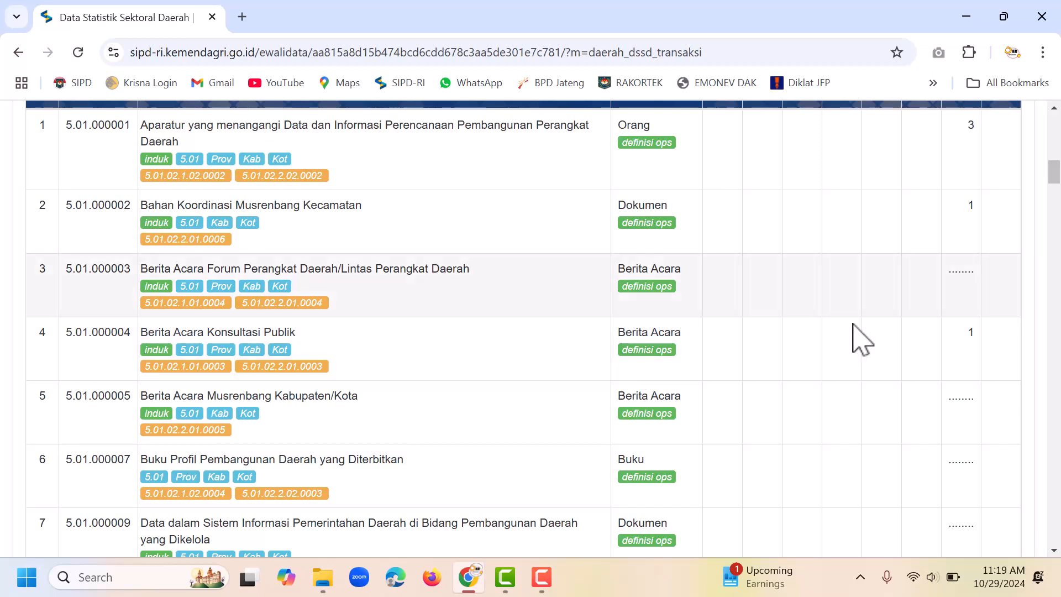
click(972, 284)
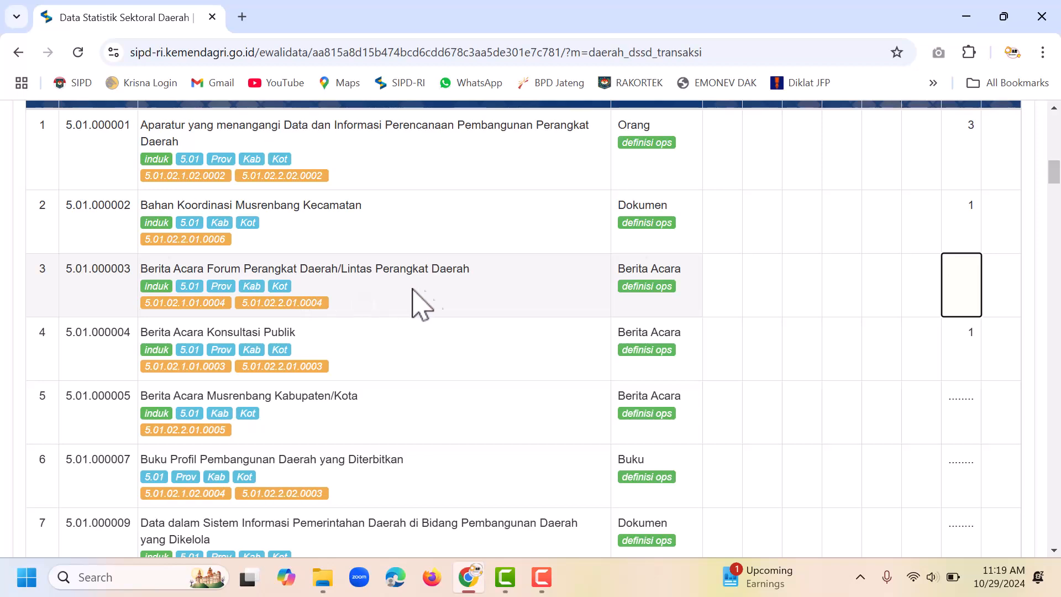
click(887, 308)
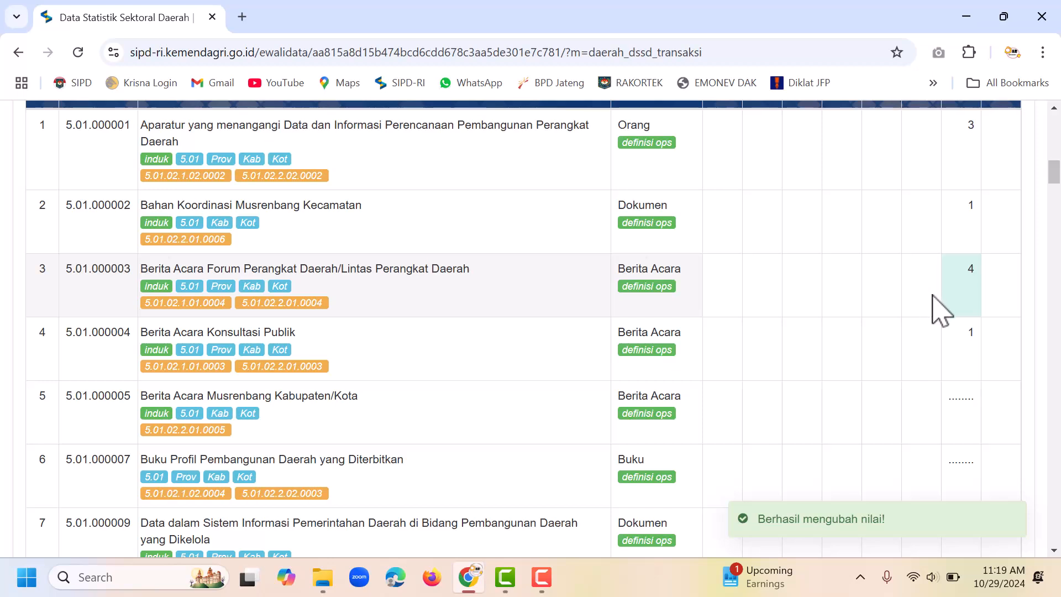
click(977, 280)
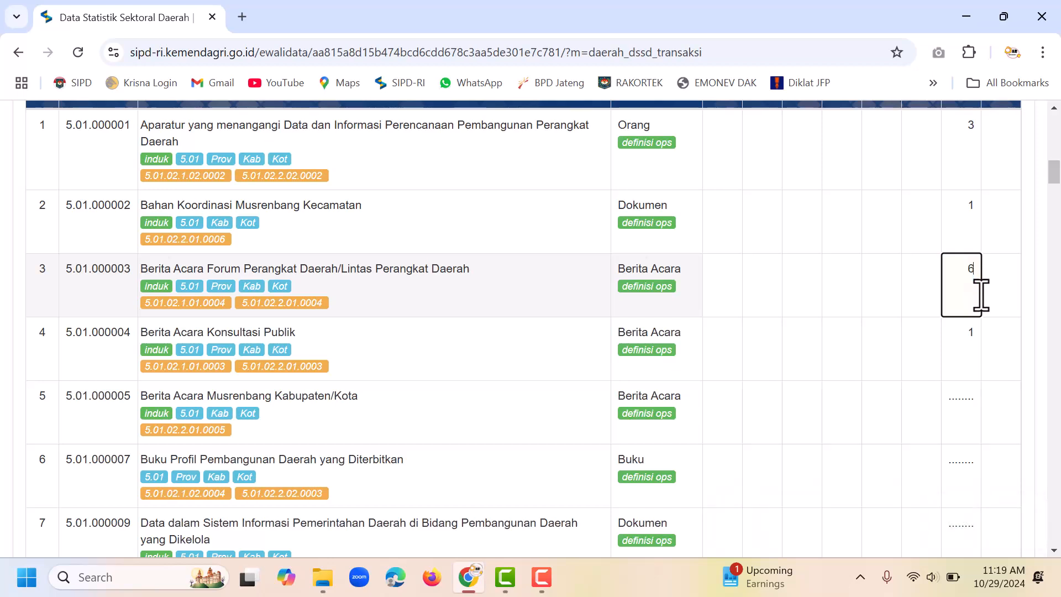
click(891, 299)
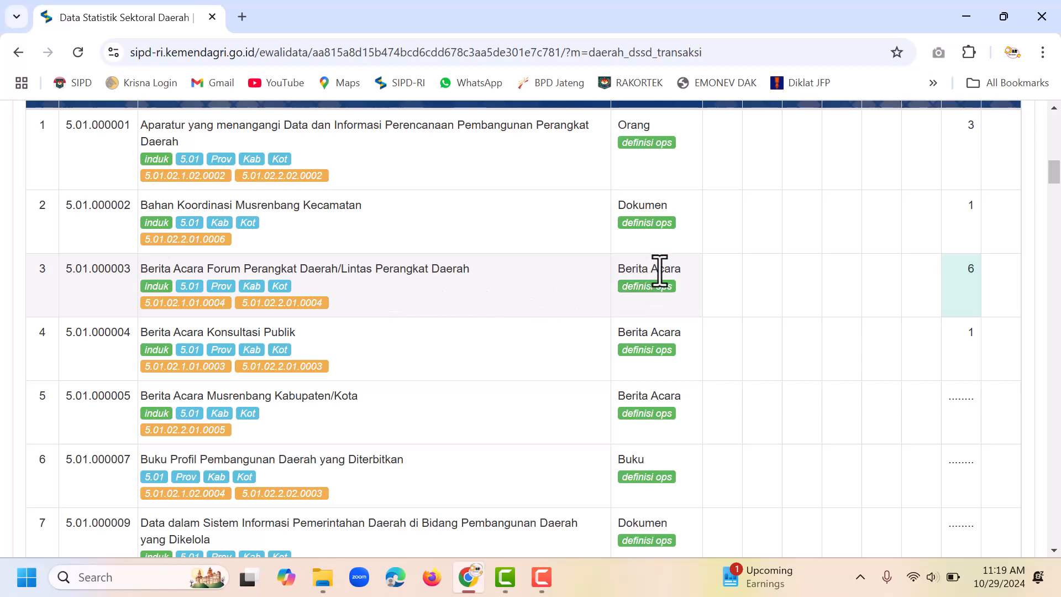
- Read the operational definition of Berita Acara Forum Perangkat Daerah/Lintas Perangkat Daerah and close it
click(656, 286)
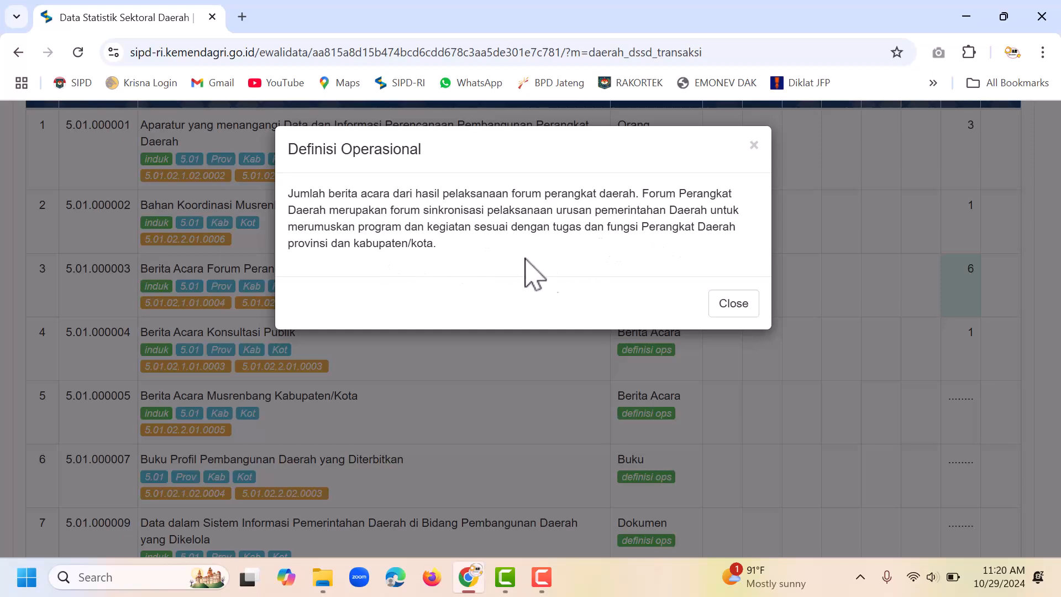
click(734, 305)
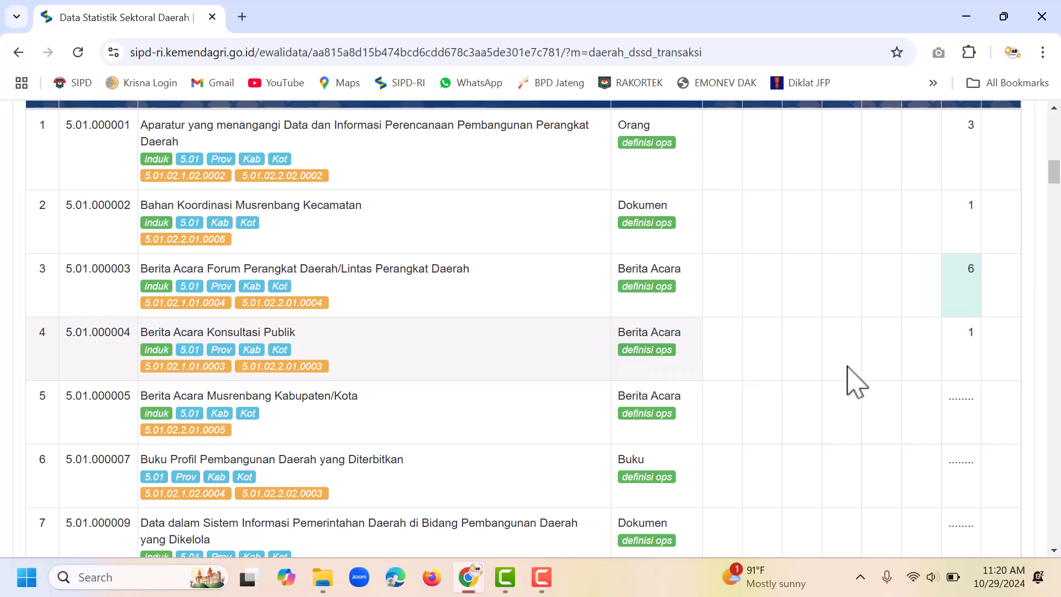
- Set the 2023 value of indicator 5.01.000007, Buku Profil Pembangunan Daerah yang Diterbitkan, to 1
scroll(841, 401, down, 3)
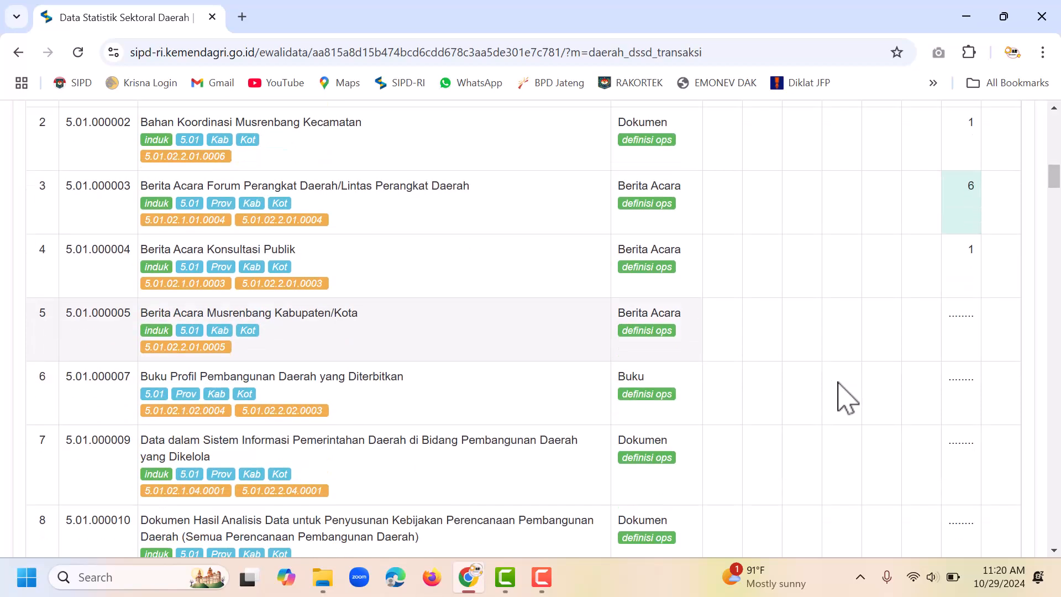
click(966, 309)
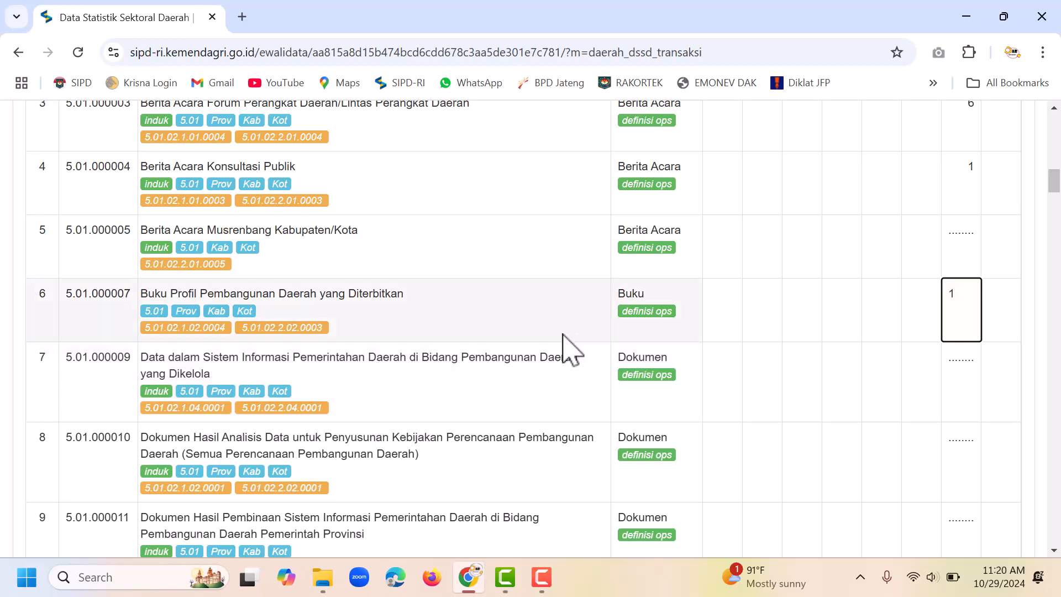
click(864, 305)
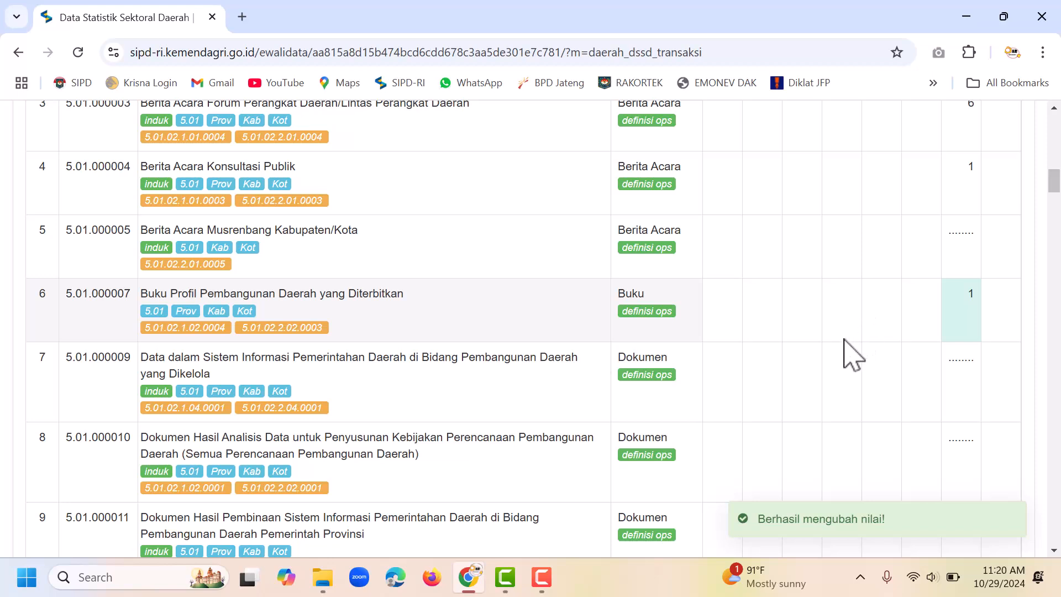
- Open the Pemeriksaan Data page and choose 3326 - KAB. PEKALONGAN as the Lokasi
scroll(849, 355, up, 3)
scroll(849, 355, down, 13)
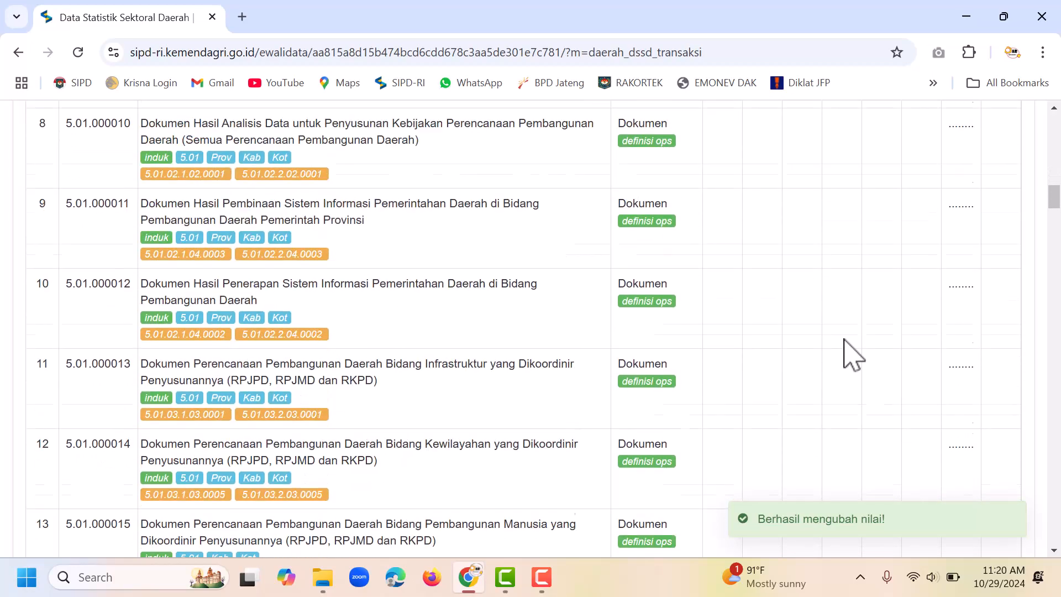
scroll(848, 355, down, 20)
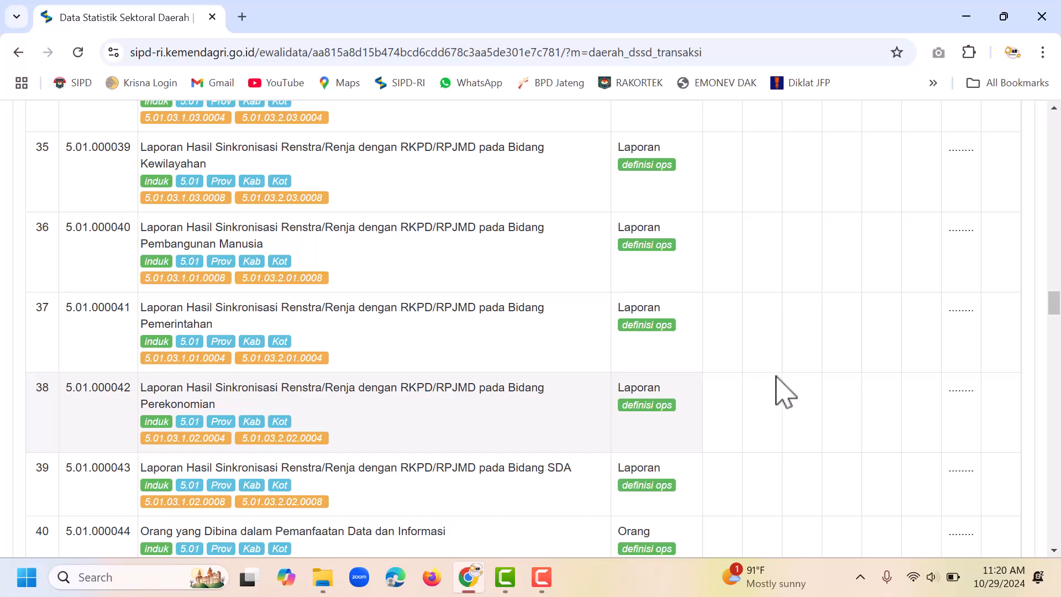
scroll(785, 392, up, 20)
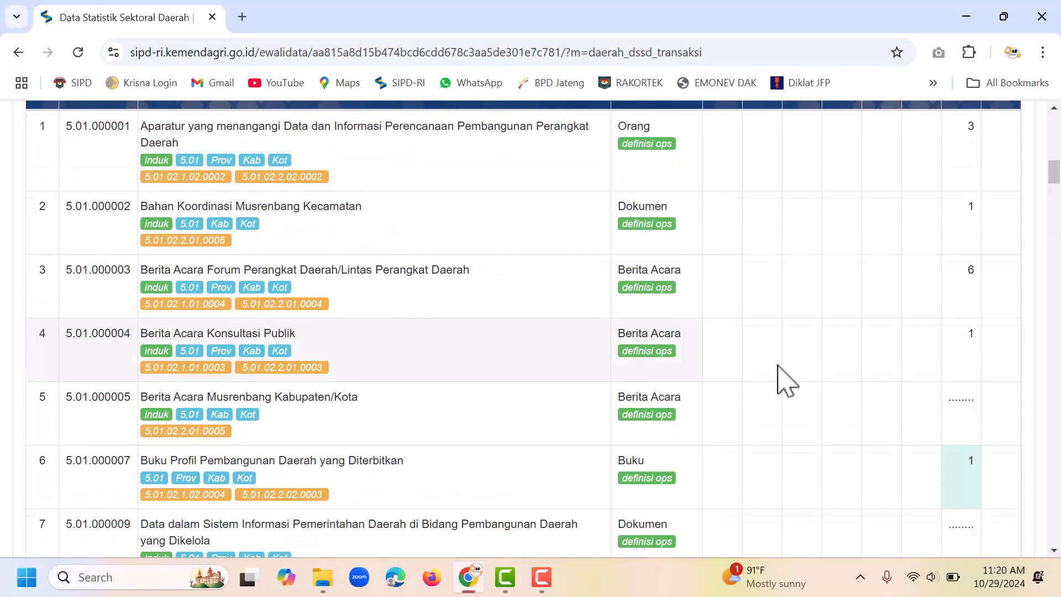
scroll(788, 381, down, 2)
scroll(788, 381, up, 7)
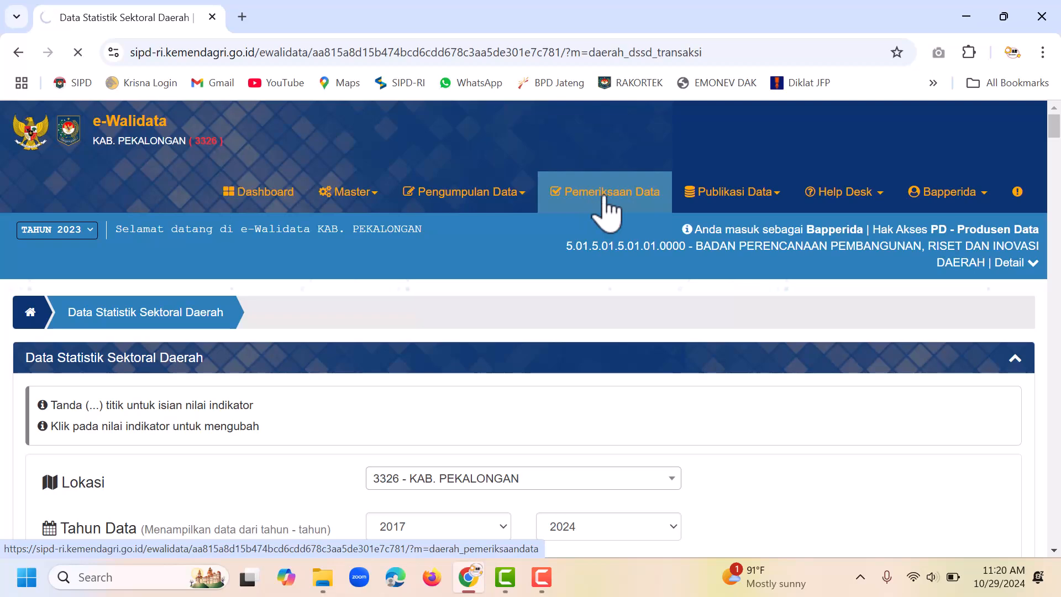
scroll(641, 326, down, 5)
scroll(652, 343, up, 5)
click(269, 415)
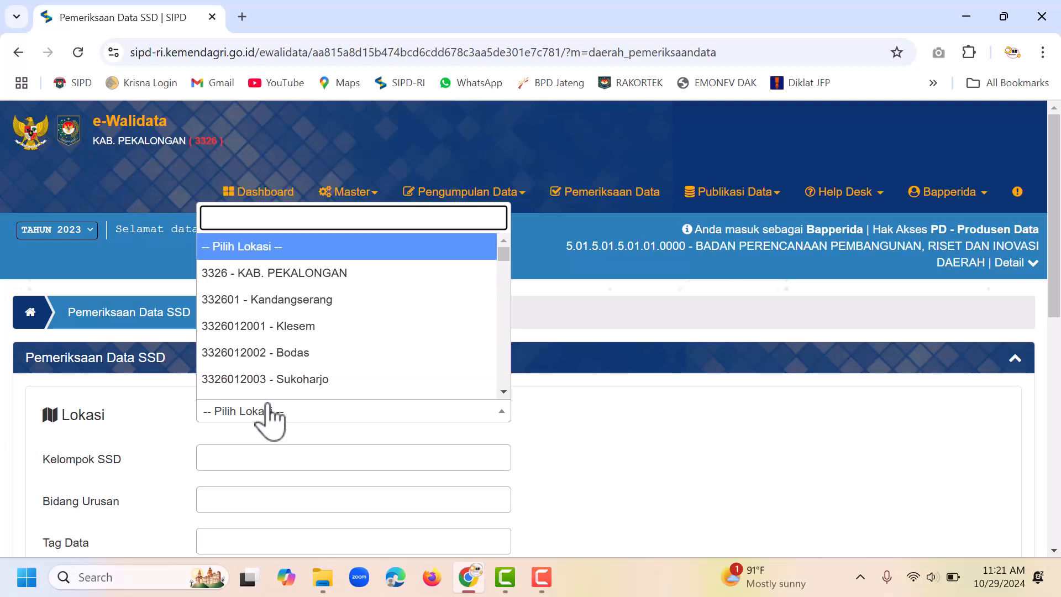
click(257, 276)
- Filter the data check by Bidang Urusan 5.01 - PERENCANAAN and 5.05 - PENELITIAN DAN PENGEMBANGAN and display the matching indicators
scroll(349, 412, down, 5)
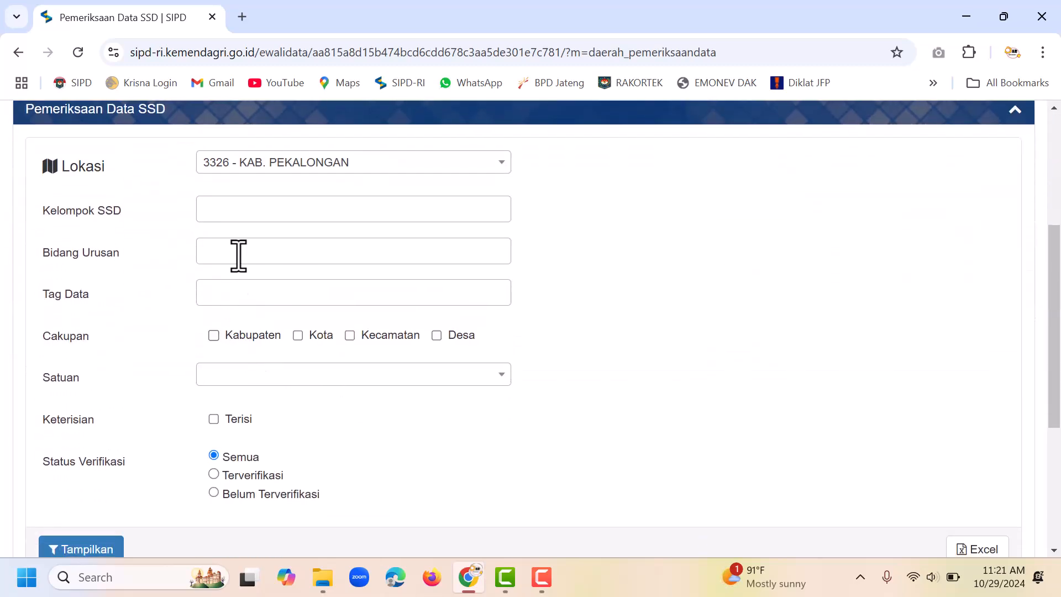
click(239, 257)
click(273, 280)
click(370, 258)
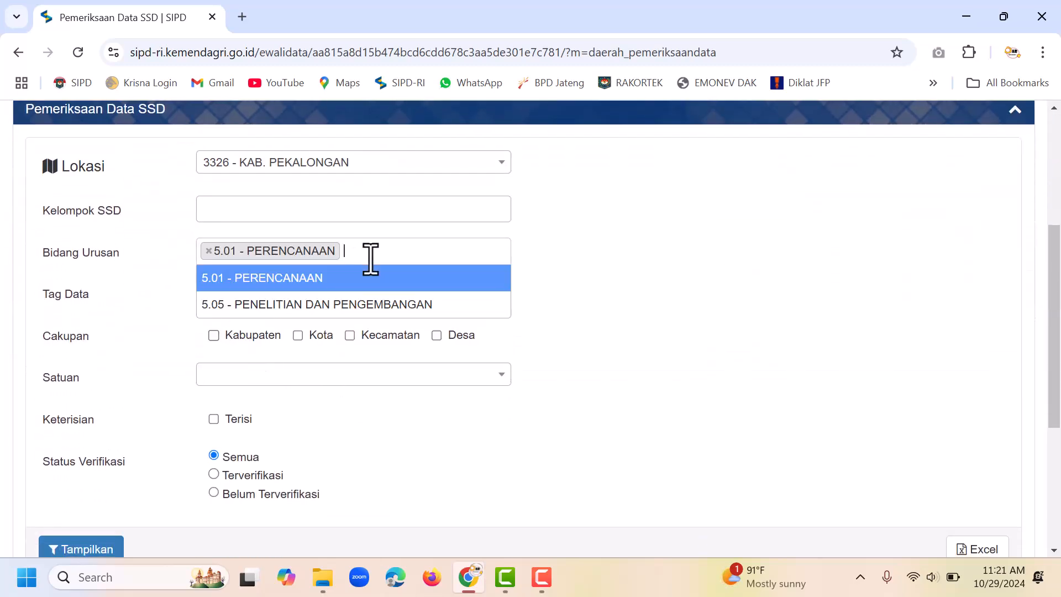
click(394, 309)
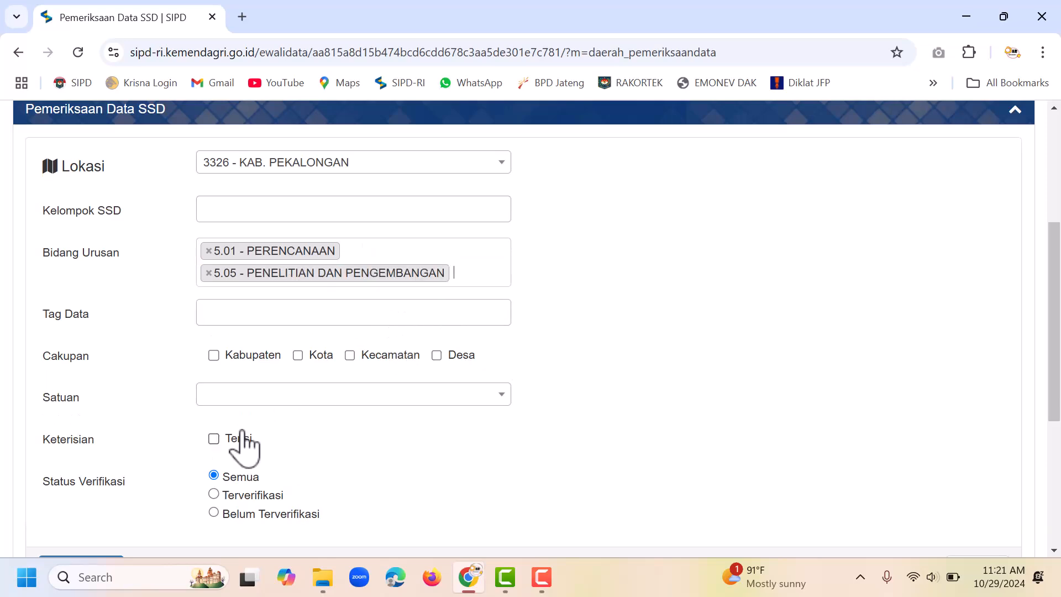
scroll(244, 446, down, 2)
click(69, 409)
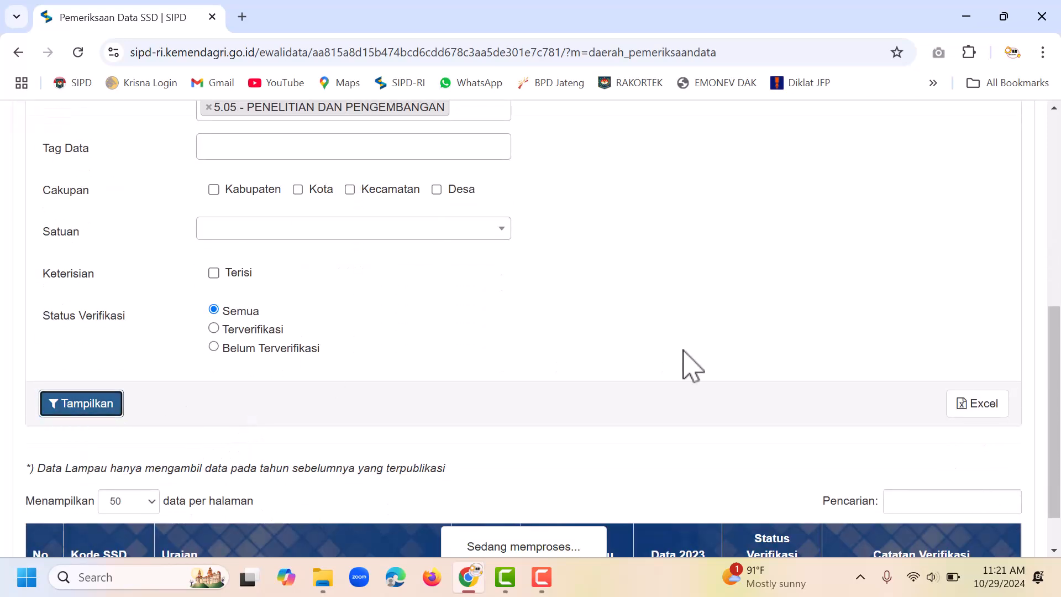
- Examine the 2023 data, verification status and verification notes of the listed indicators
scroll(691, 365, down, 6)
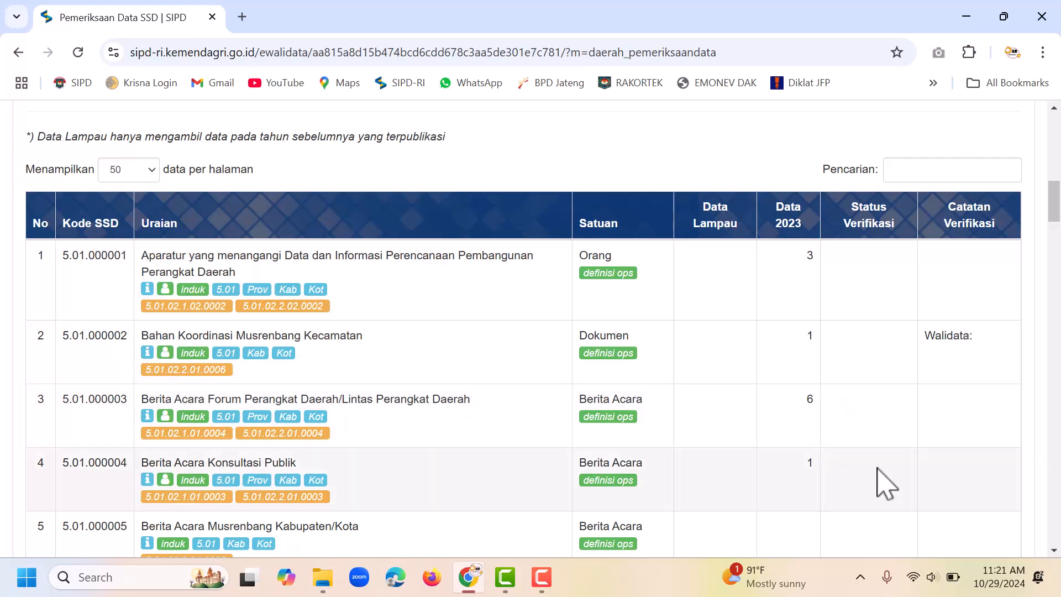
scroll(810, 451, down, 7)
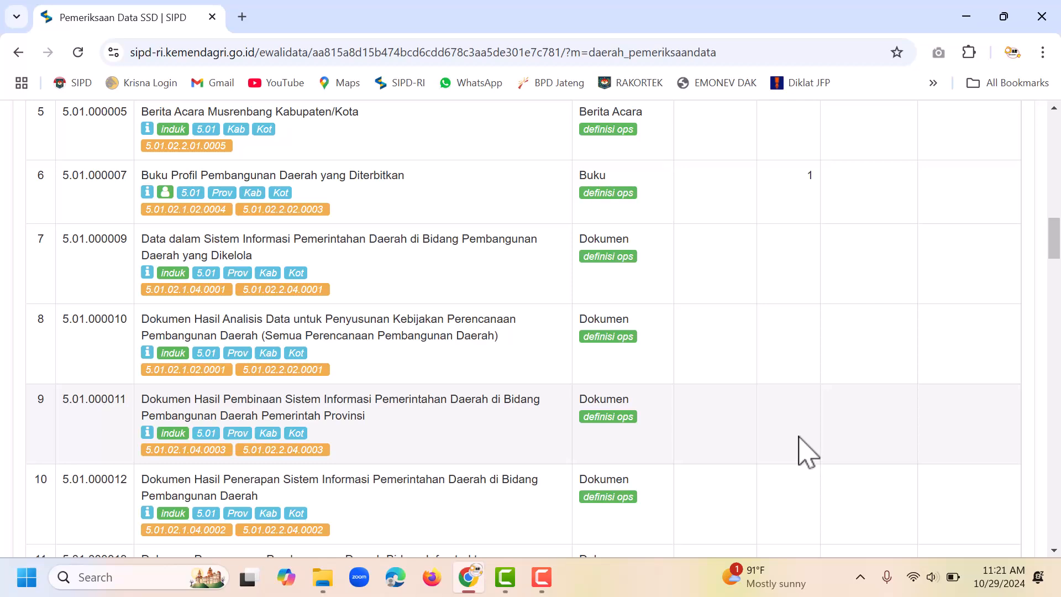
scroll(934, 375, up, 7)
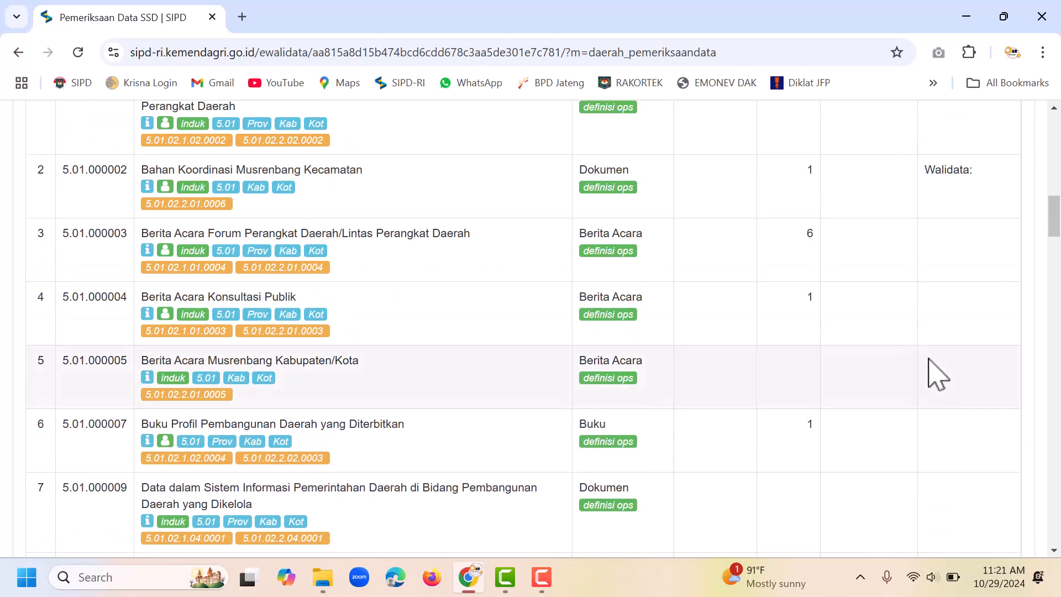
scroll(956, 357, up, 10)
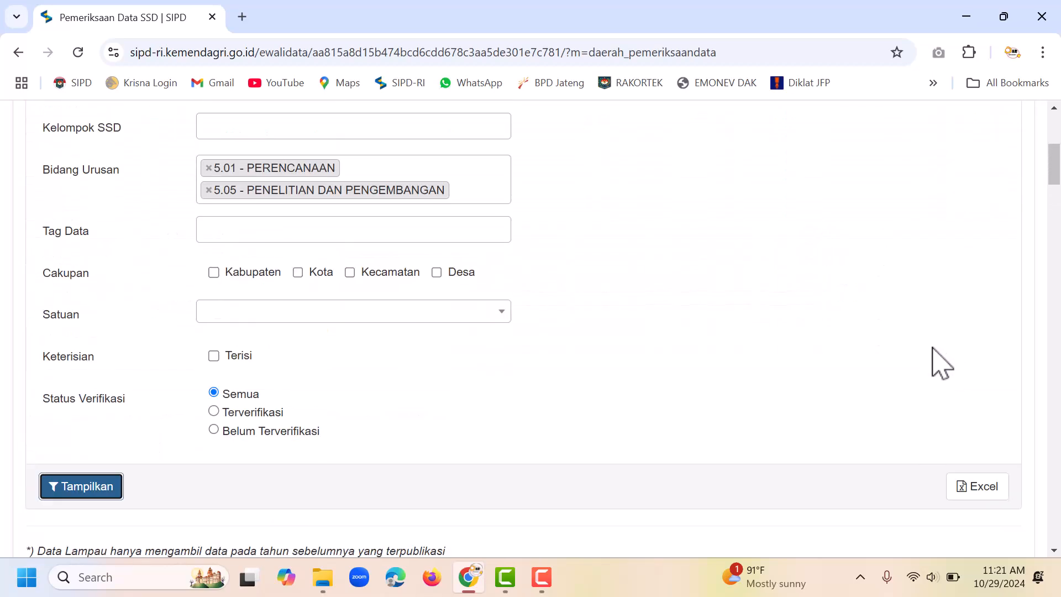
scroll(930, 367, down, 12)
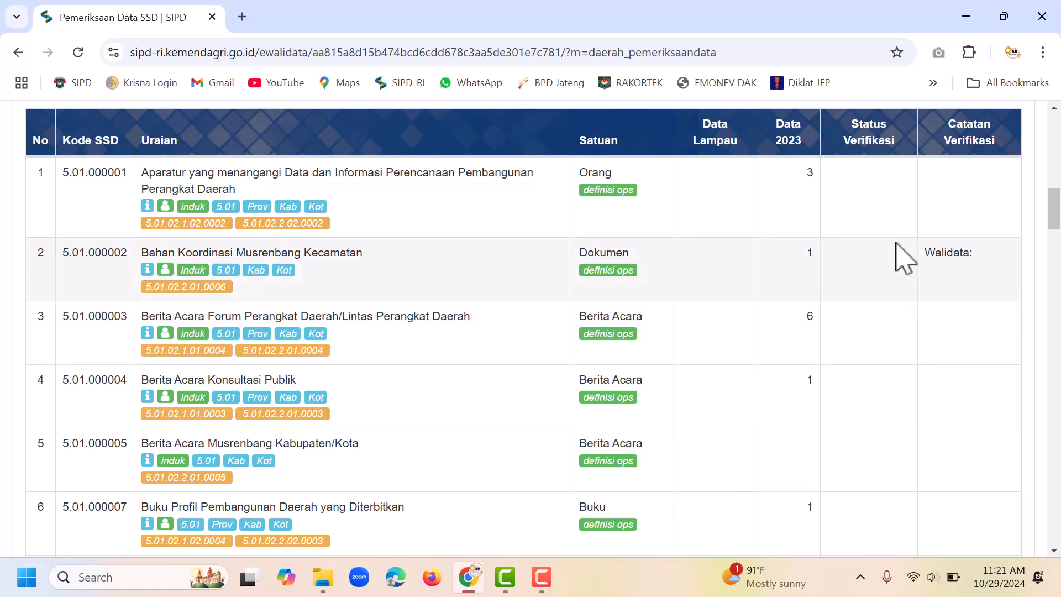
- Open the Publikasi Data Statistik Sektoral Daerah page
scroll(877, 474, up, 12)
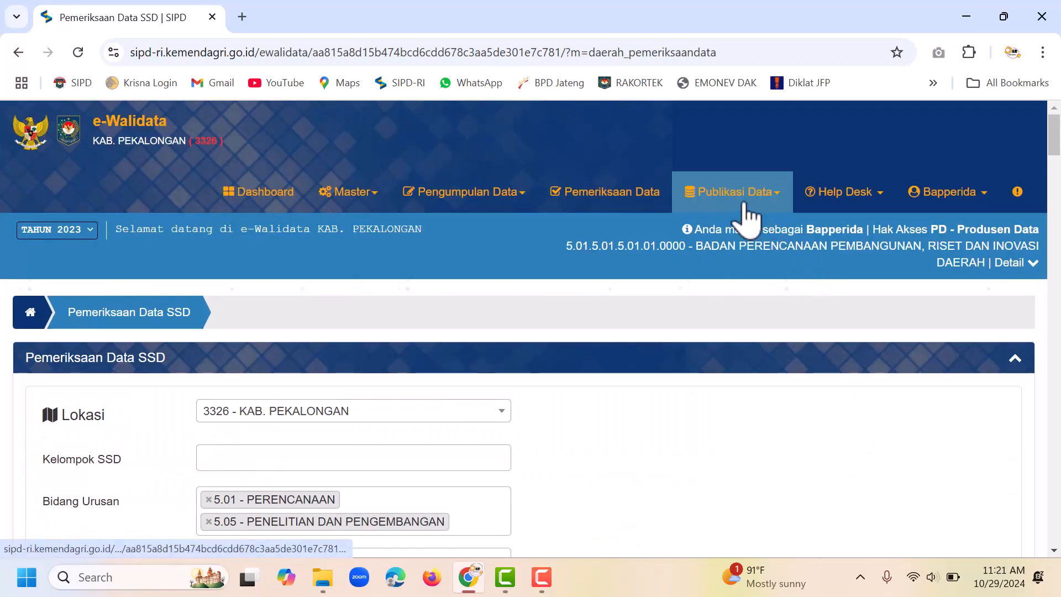
click(746, 206)
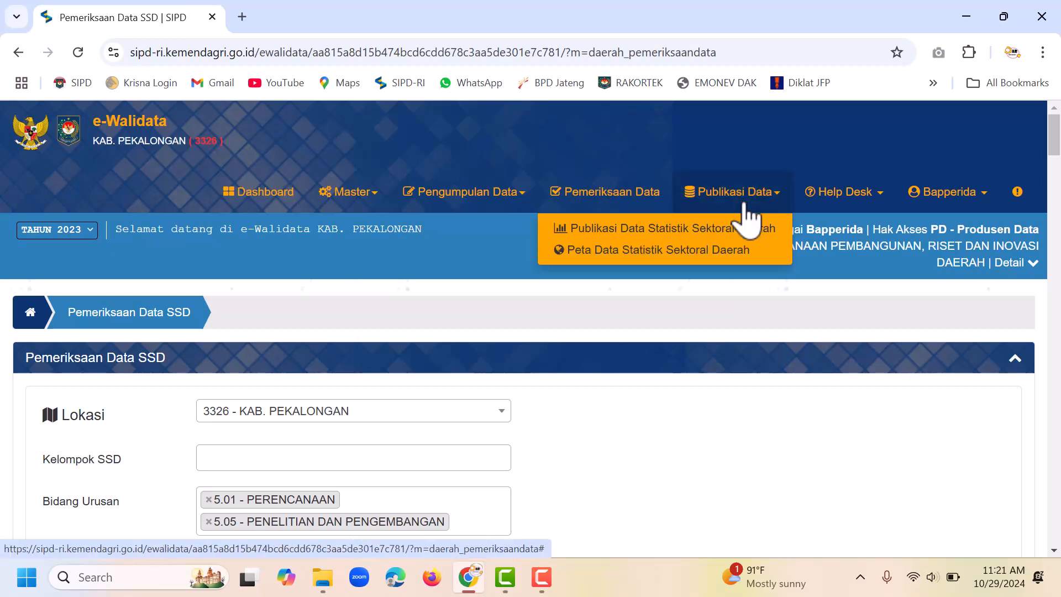
click(635, 234)
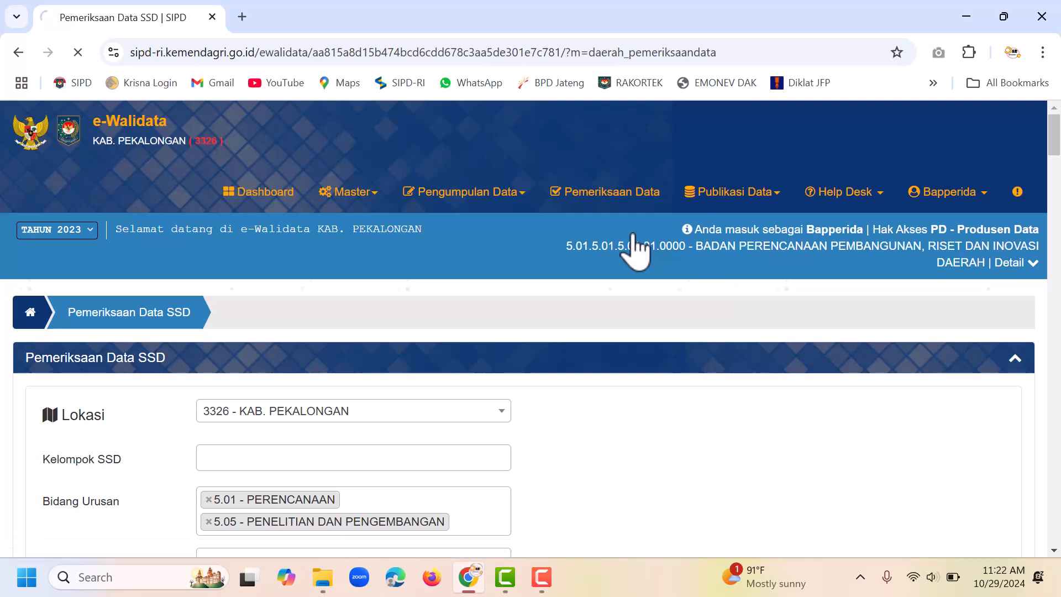
- Filter the published data by Bidang Urusan 5.01 - PERENCANAAN and 5.05 - PENELITIAN DAN PENGEMBANGAN and display the matching indicators
scroll(626, 263, down, 4)
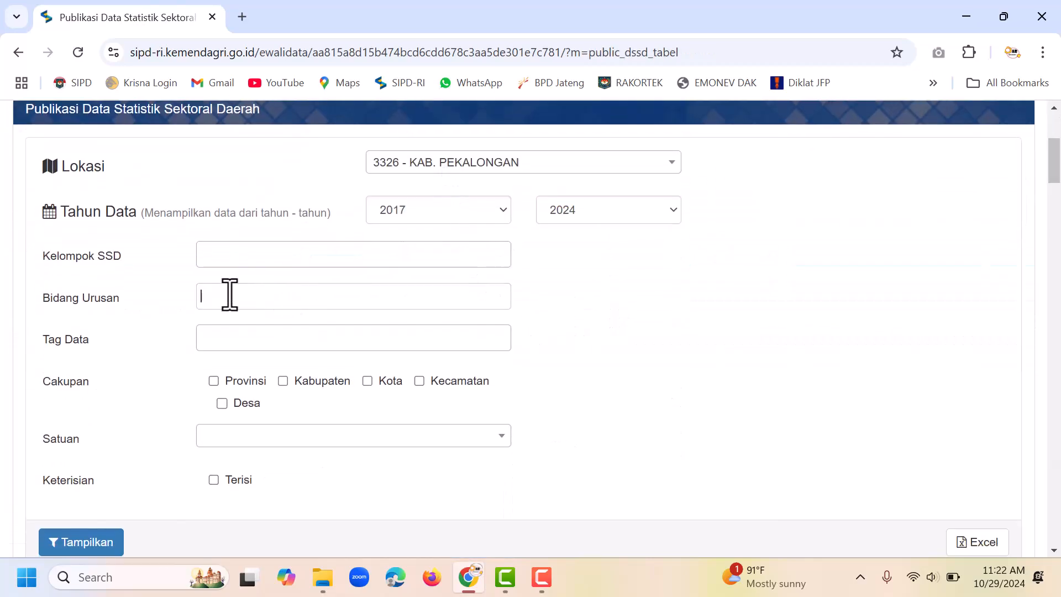
click(230, 293)
text(pere)
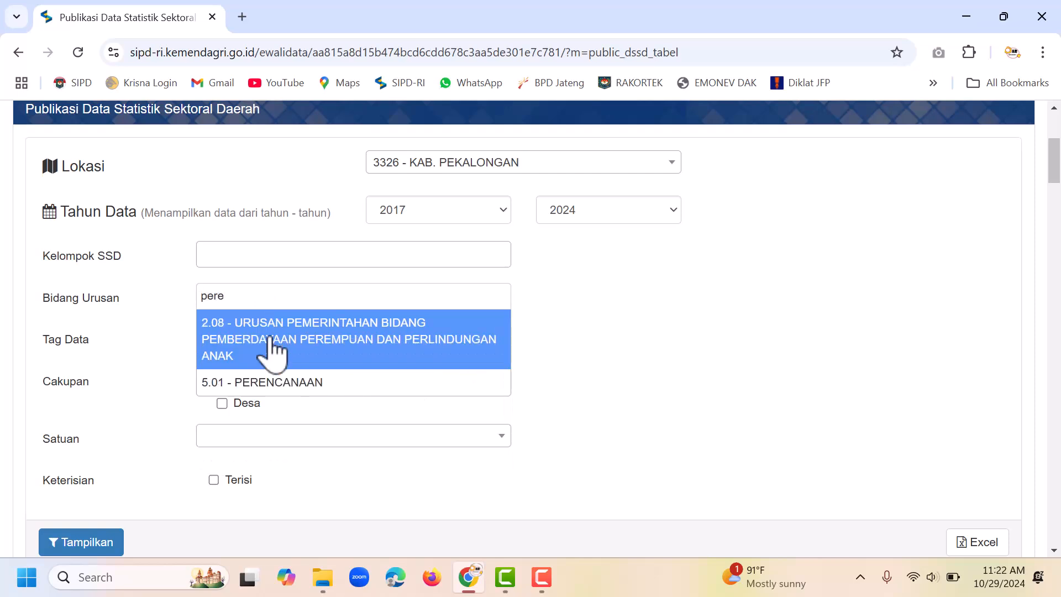
click(277, 387)
click(382, 299)
text(pene)
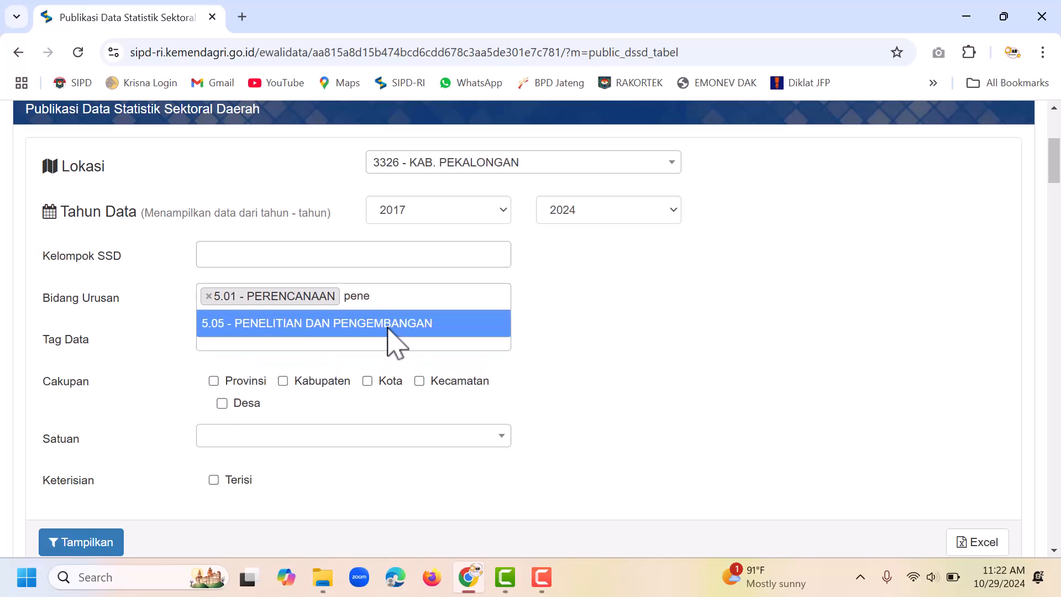
click(390, 325)
scroll(282, 426, down, 4)
click(88, 318)
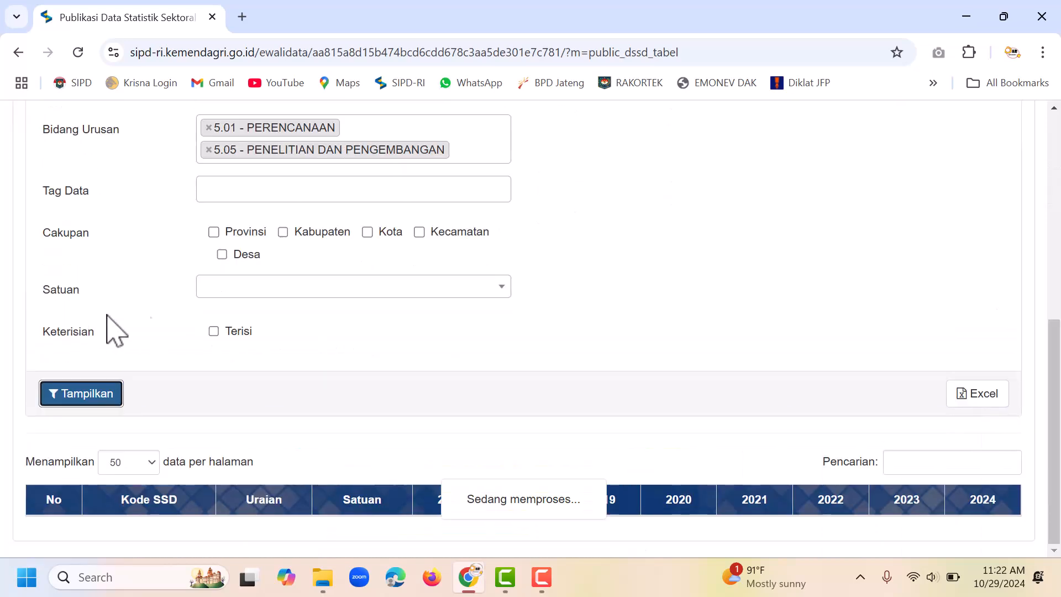
- Examine the published indicator table and its year columns from 2017 to 2024
scroll(636, 304, down, 3)
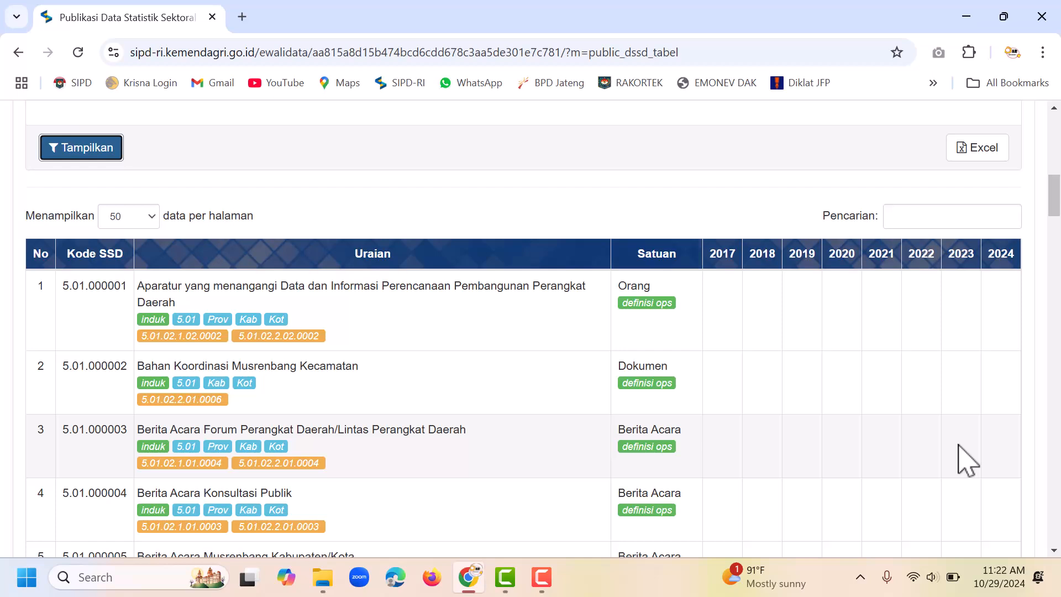
scroll(829, 431, up, 10)
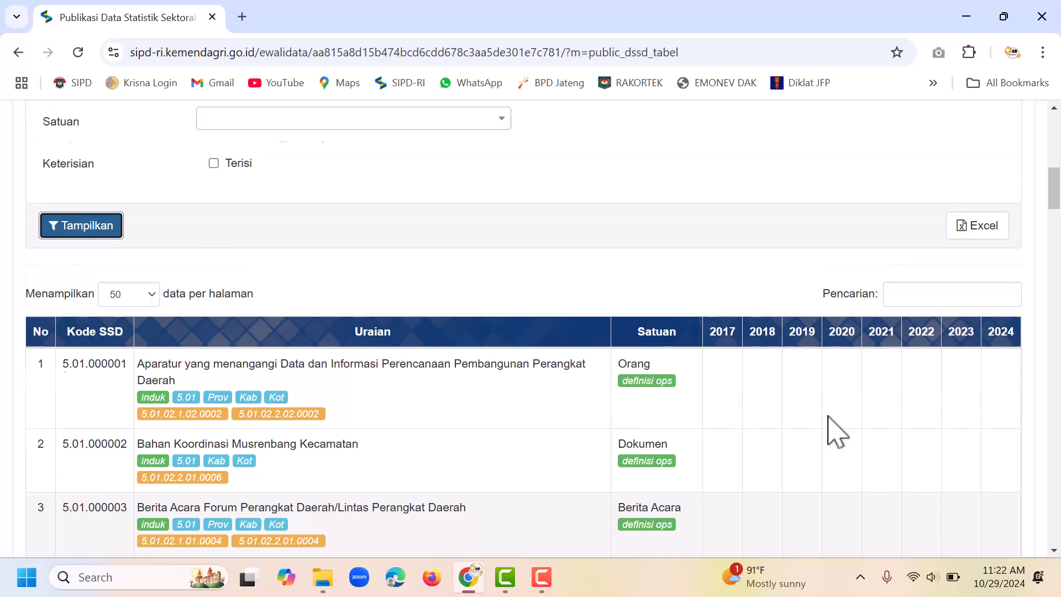